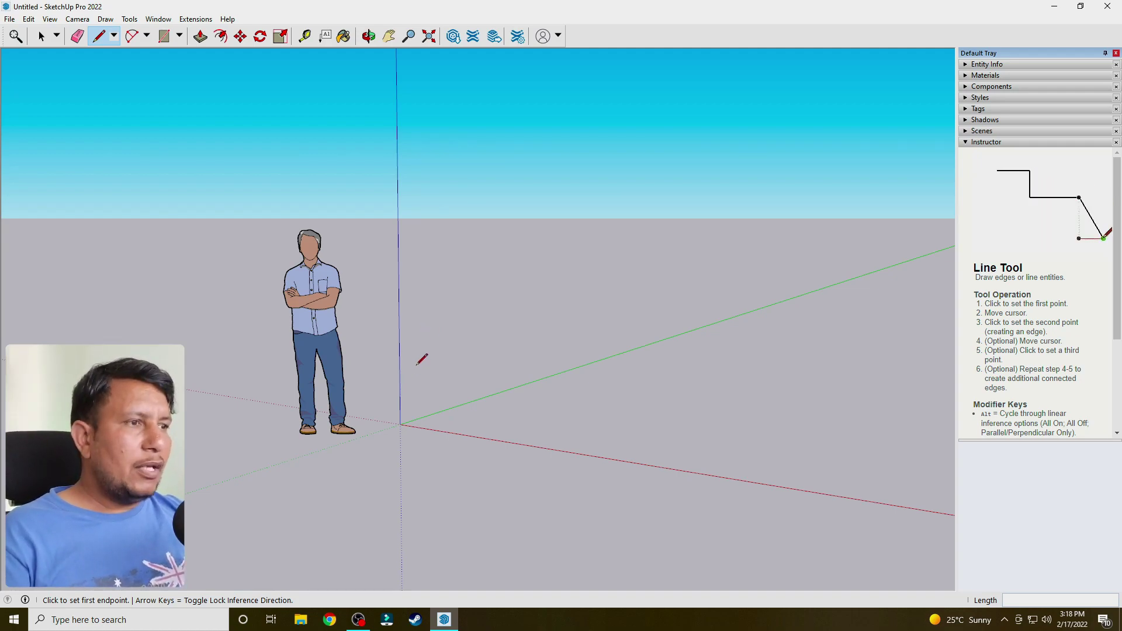
Orbit the empty scene and check the SketchUp version in Help's About window
key("o")
mouse_move(363, 358)
left_mouse_down()
mouse_move(476, 358)
mouse_move(399, 364)
mouse_move(538, 463)
mouse_move(440, 416)
mouse_move(475, 418)
left_mouse_up()
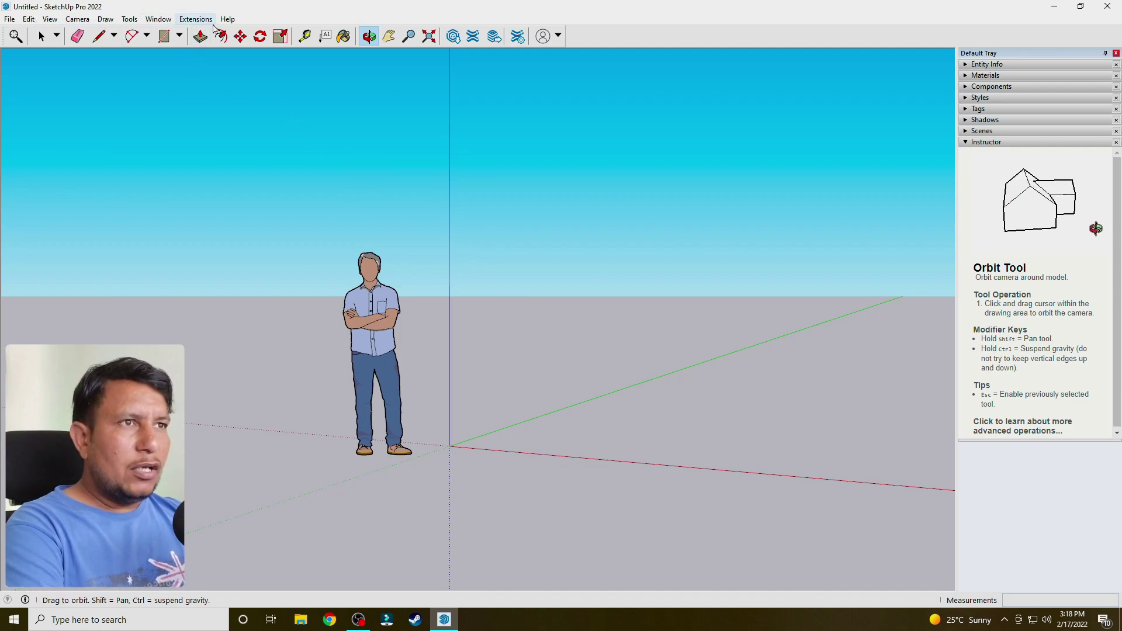
left_click(228, 20)
left_click(264, 122)
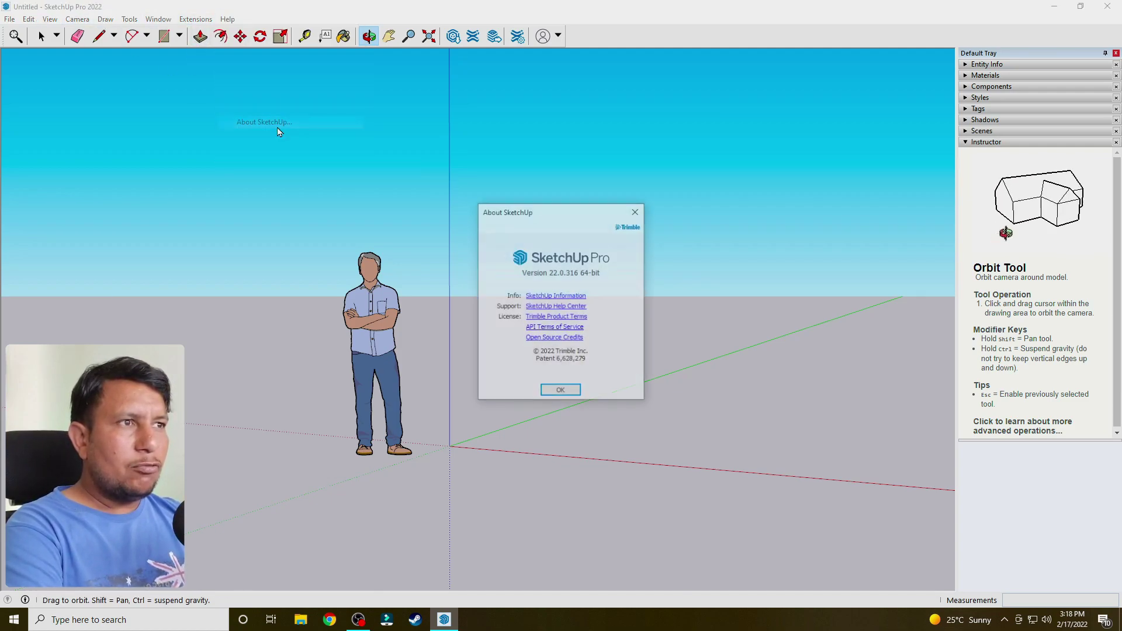
left_click_drag(583, 221, 553, 212)
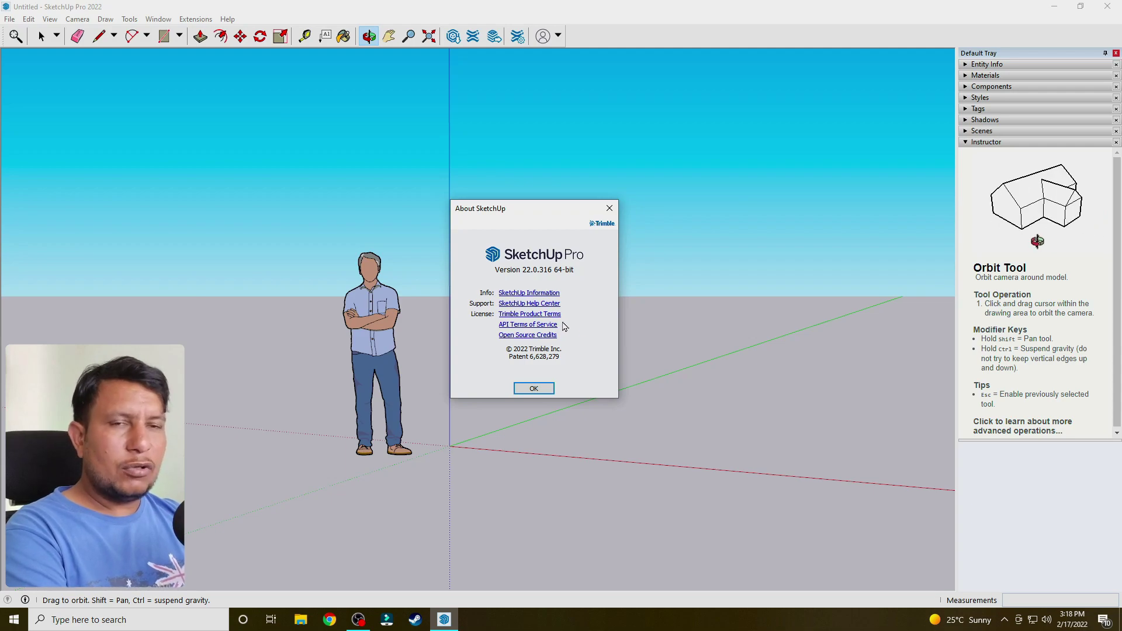
left_click(533, 389)
Enable the Large Tool Set toolbar from the toolbars list
mouse_move(524, 414)
left_mouse_down()
mouse_move(581, 458)
mouse_move(458, 481)
left_mouse_up()
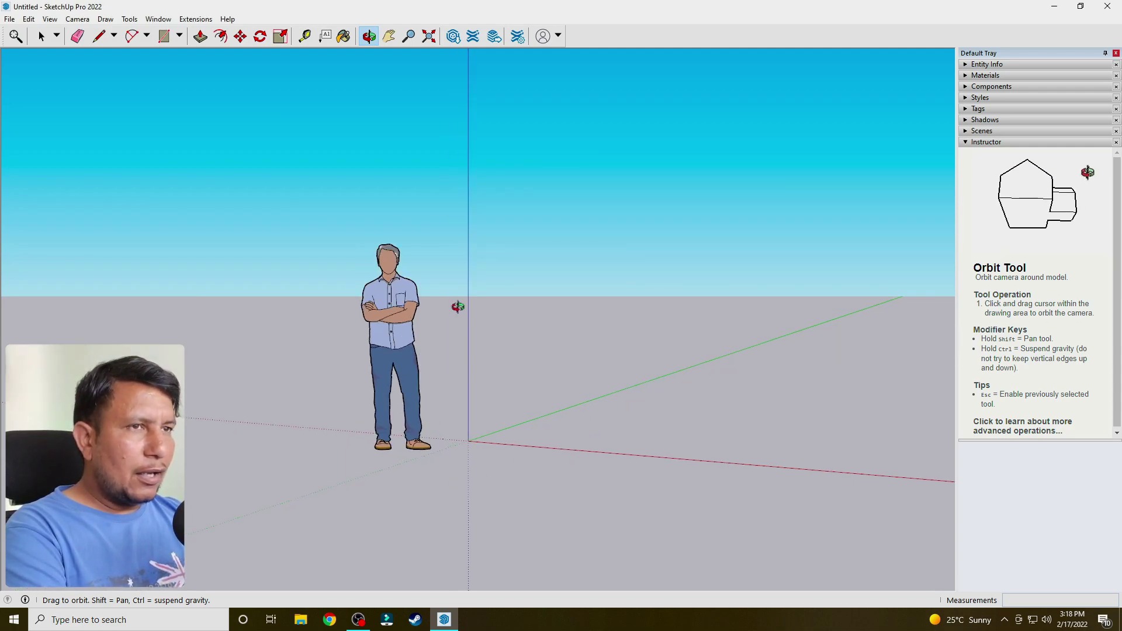
right_click(626, 38)
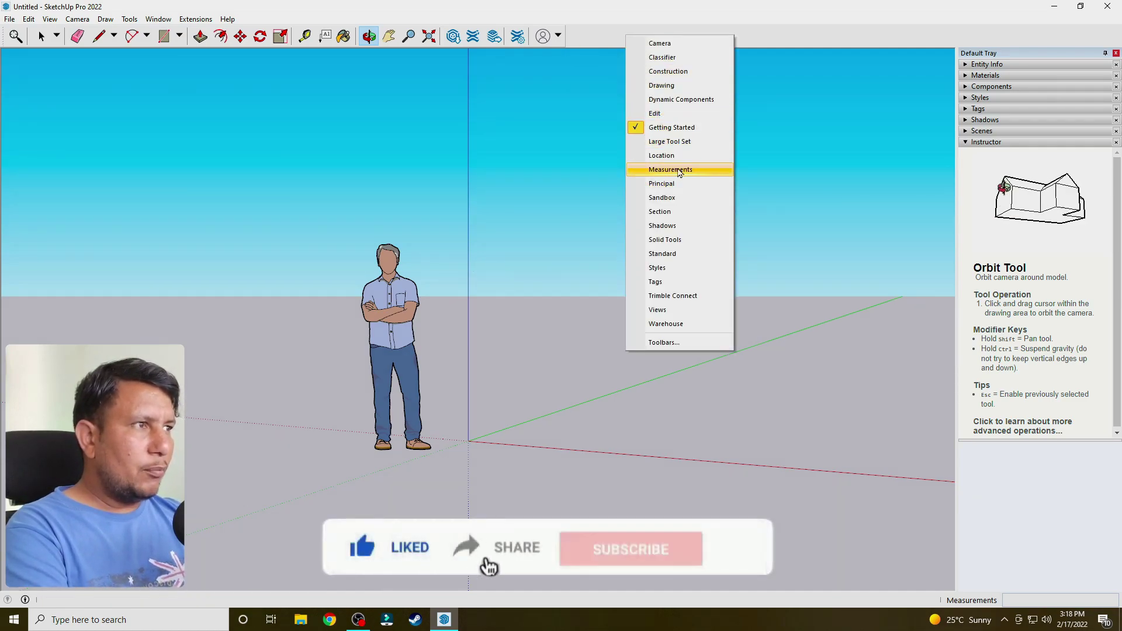
left_click(672, 142)
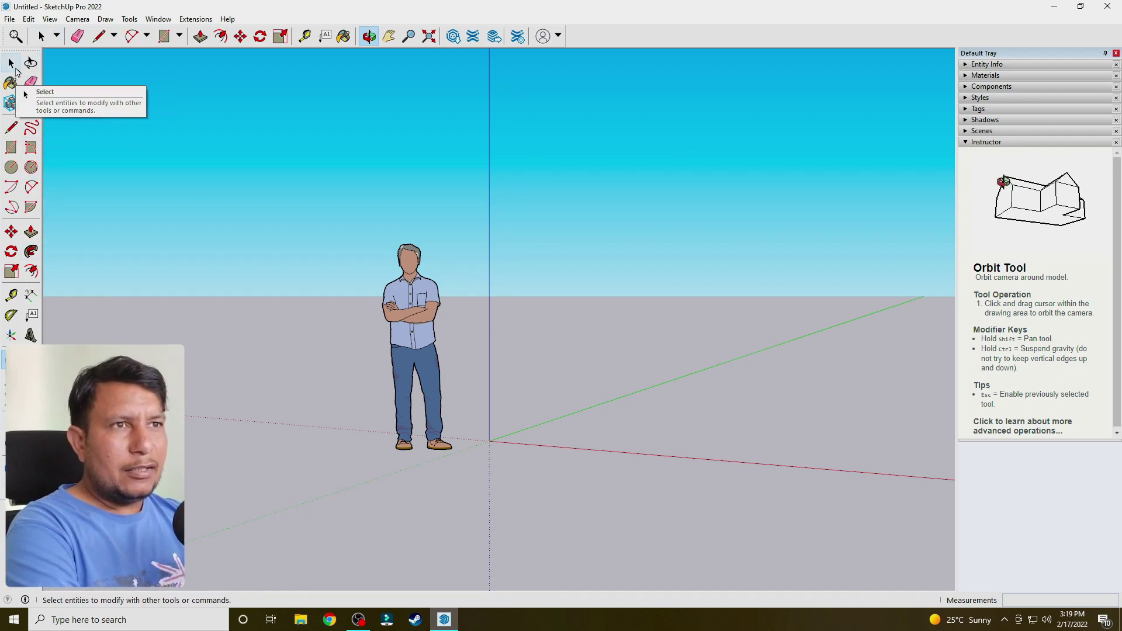
Zoom and orbit the view so the ground plane fills the screen
left_click(11, 62)
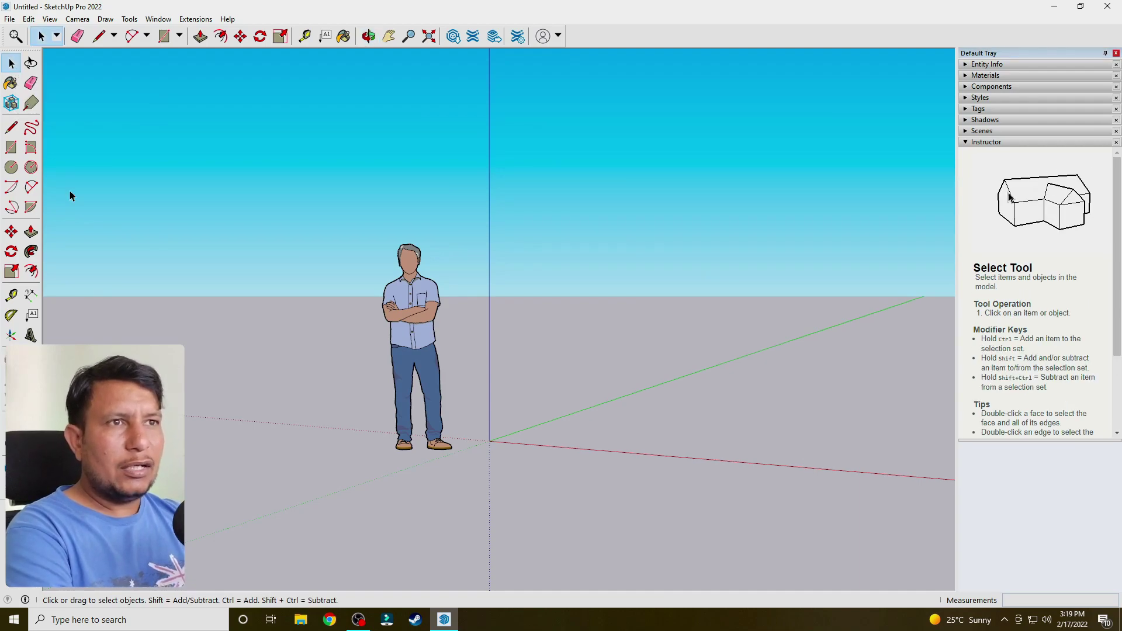
scroll(264, 314, "down", 3)
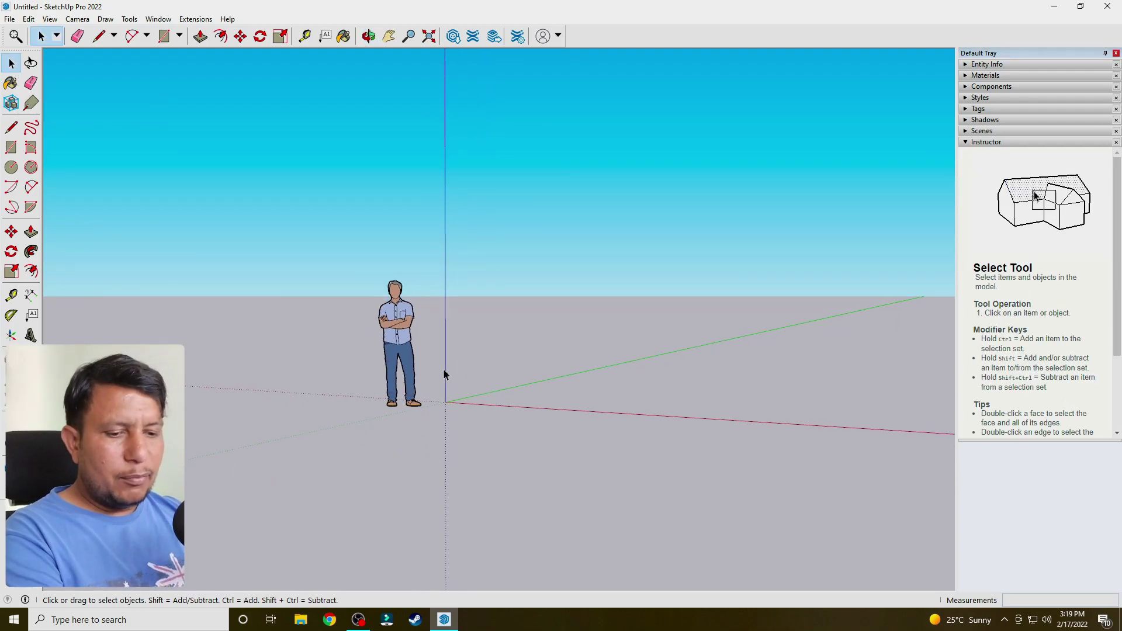
key("p")
scroll(369, 341, "down", 1)
middle_click_drag(435, 354, 474, 356)
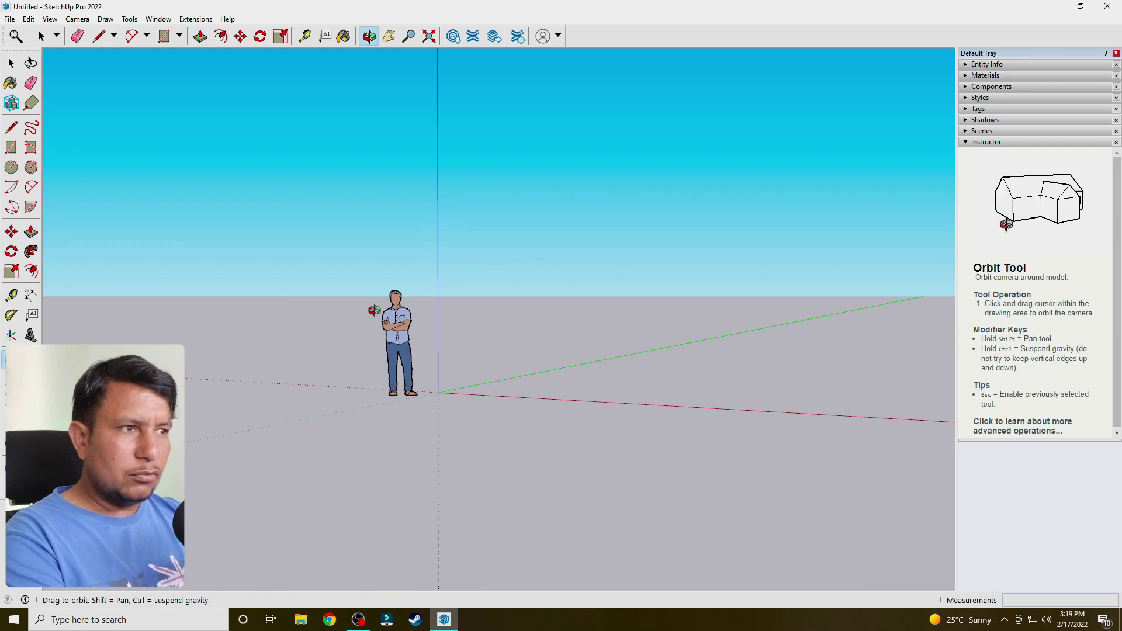
mouse_move(473, 357)
left_mouse_down()
mouse_move(275, 371)
mouse_move(378, 380)
left_mouse_up()
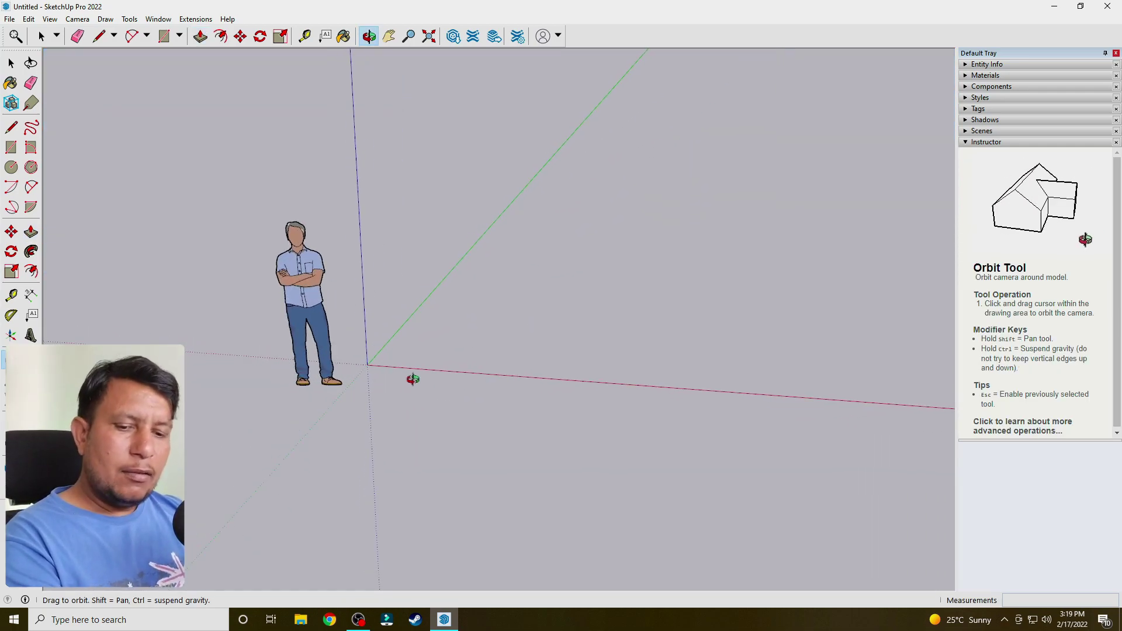
Draw three rectangles side by side on the ground with the R tool
key("r")
left_click(427, 332)
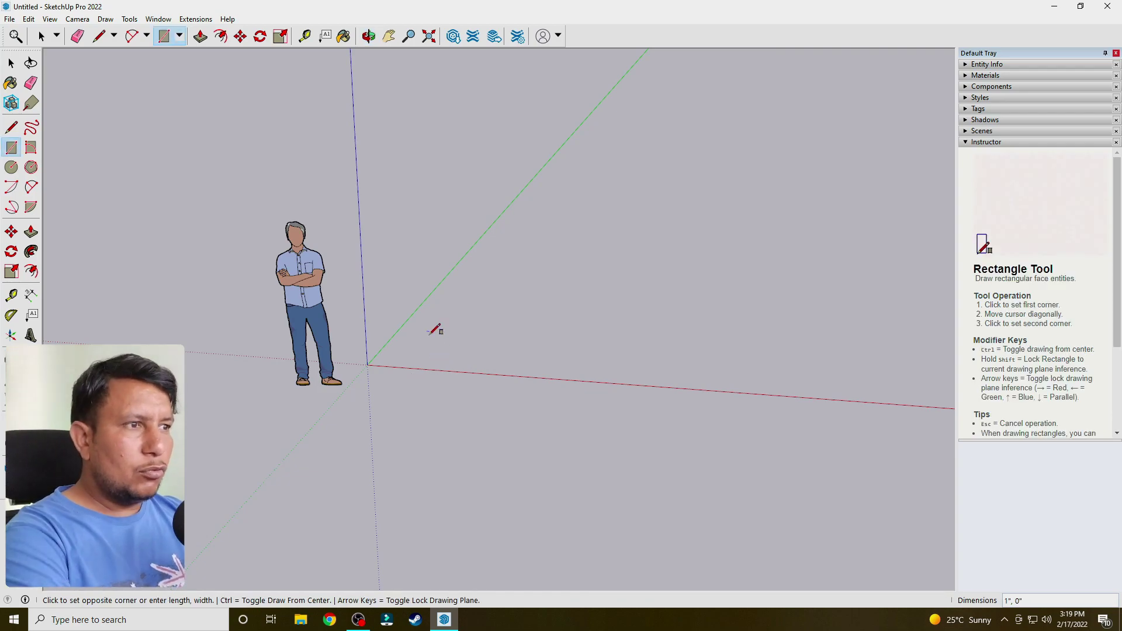
left_click(496, 303)
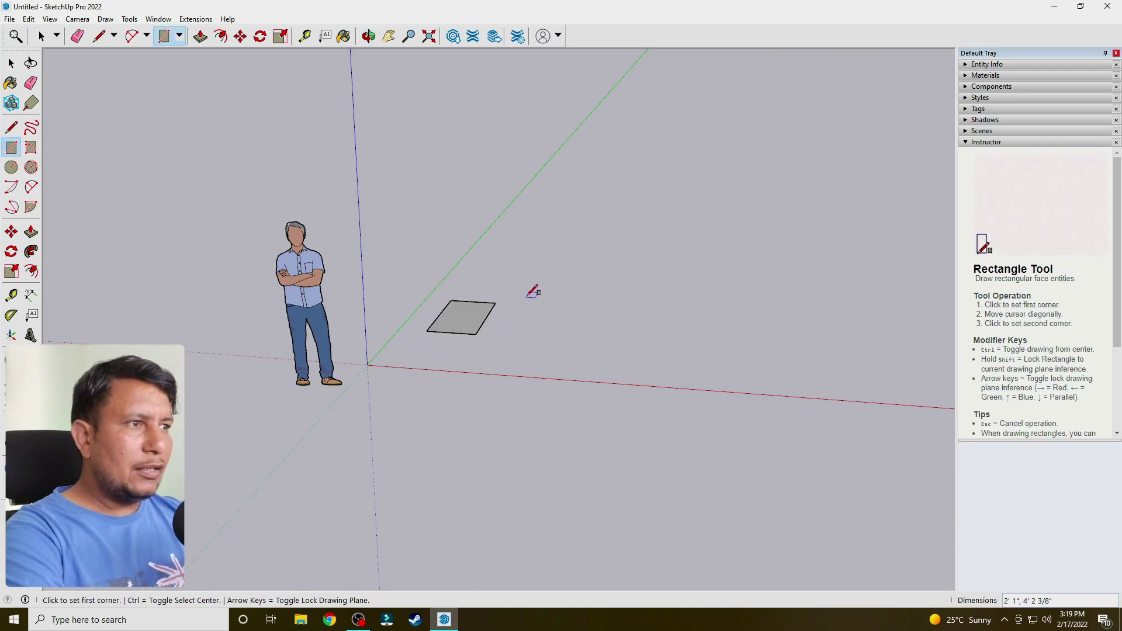
left_click(533, 288)
left_click(561, 321)
left_click(596, 280)
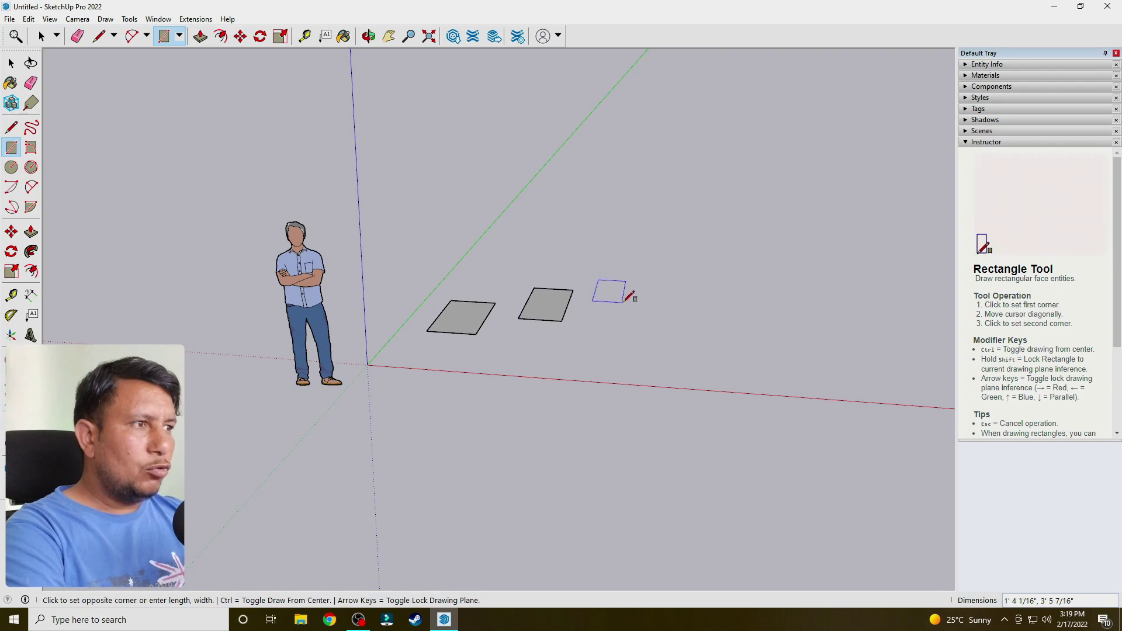
left_click(641, 314)
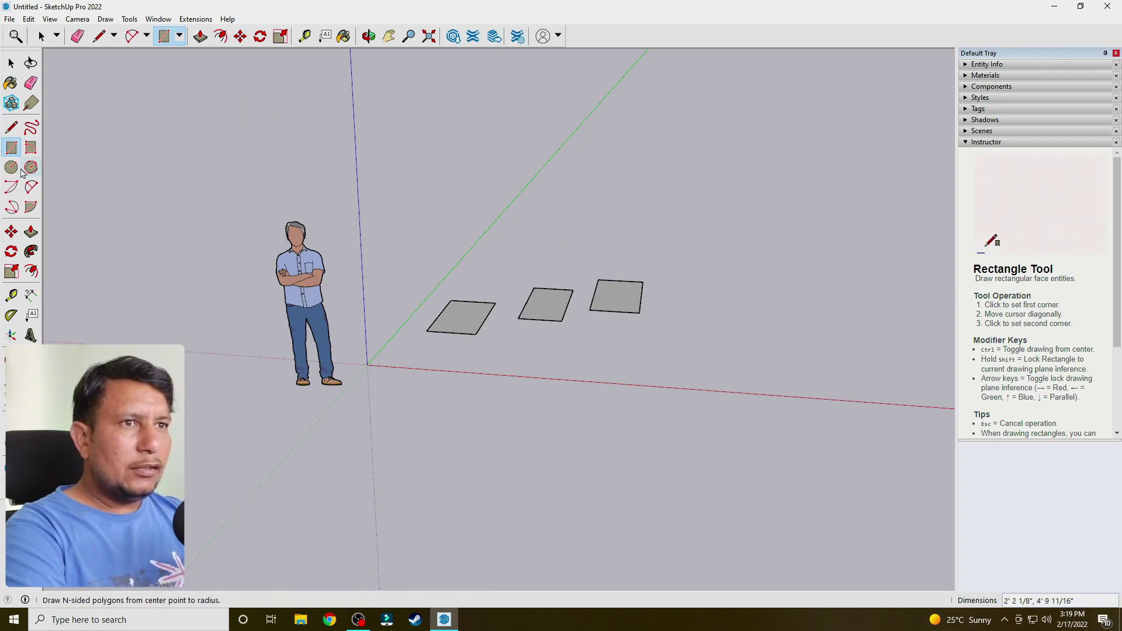
Draw two circles behind the rectangles, the right one larger
left_click(11, 167)
left_click(541, 248)
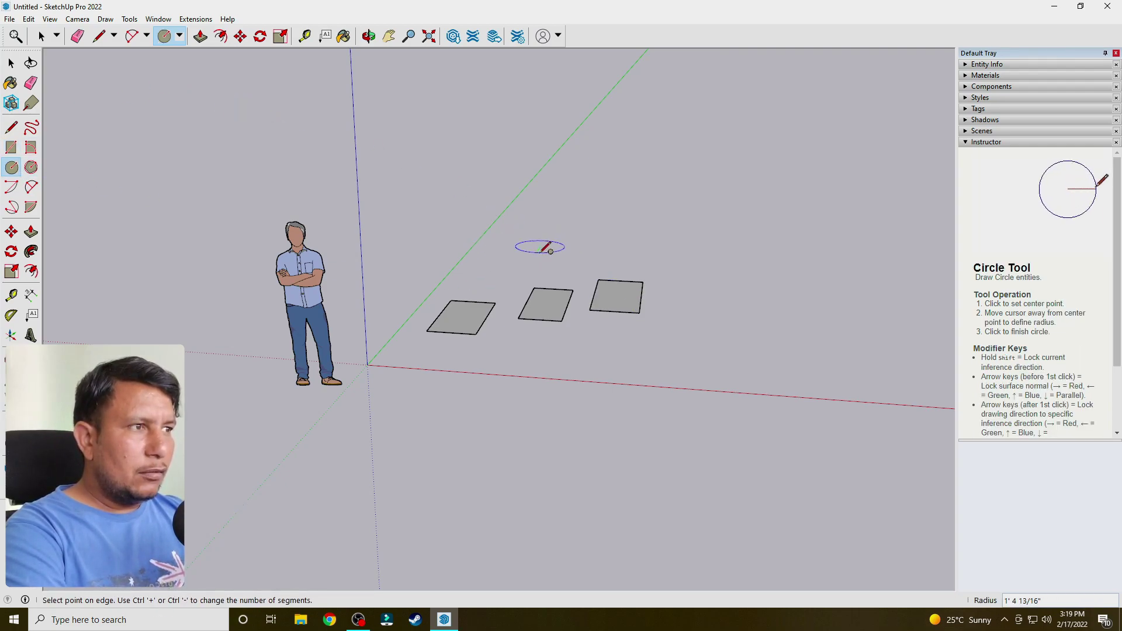
left_click(571, 247)
left_click(627, 231)
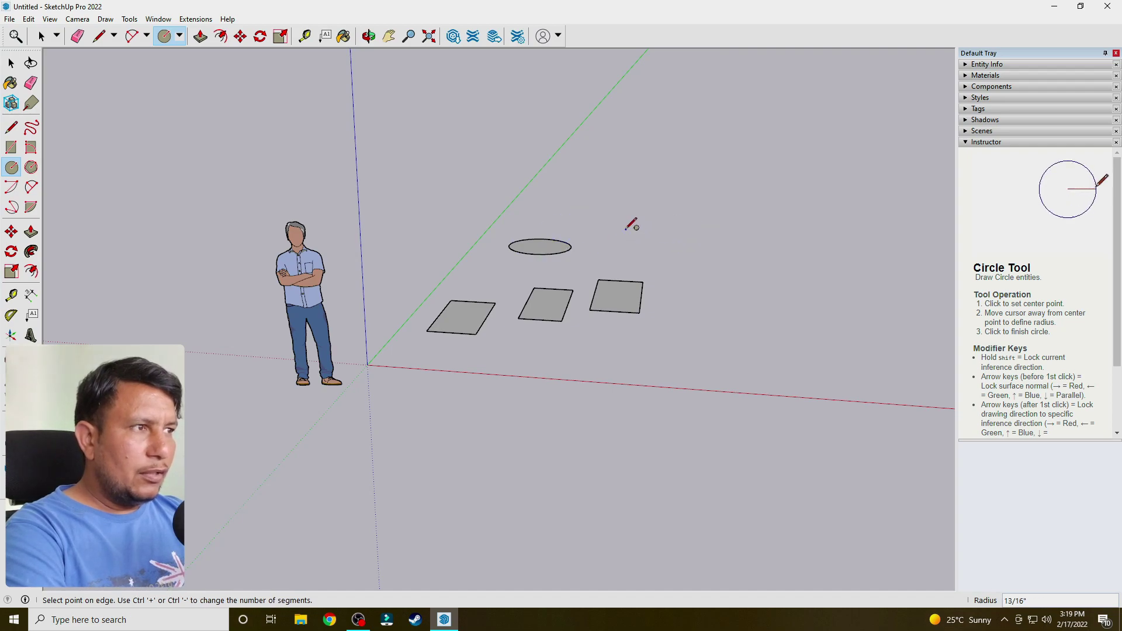
left_click(631, 233)
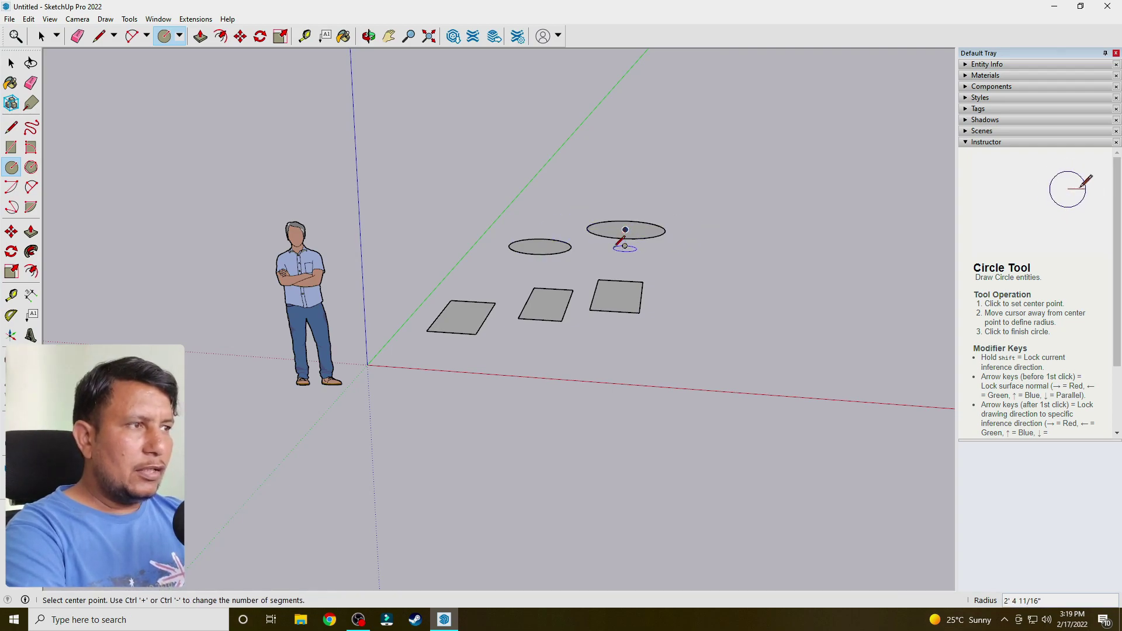
Push/Pull the rectangles and circles up into three boxes and two cylinders
key("p")
left_click(624, 229)
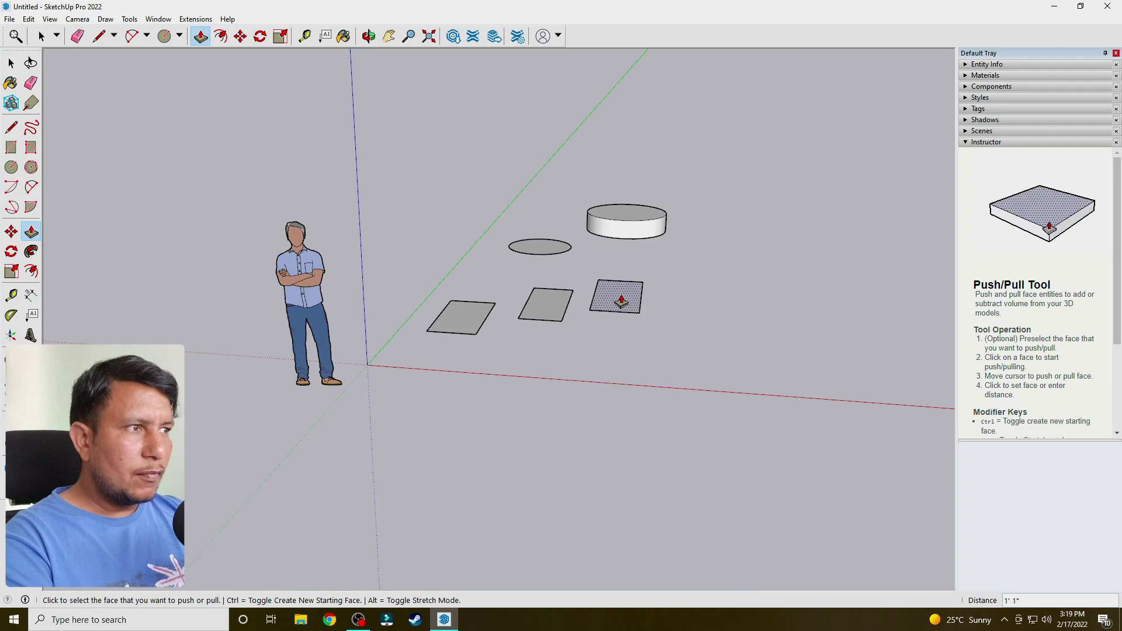
double_click(615, 294)
double_click(538, 248)
left_click(546, 304)
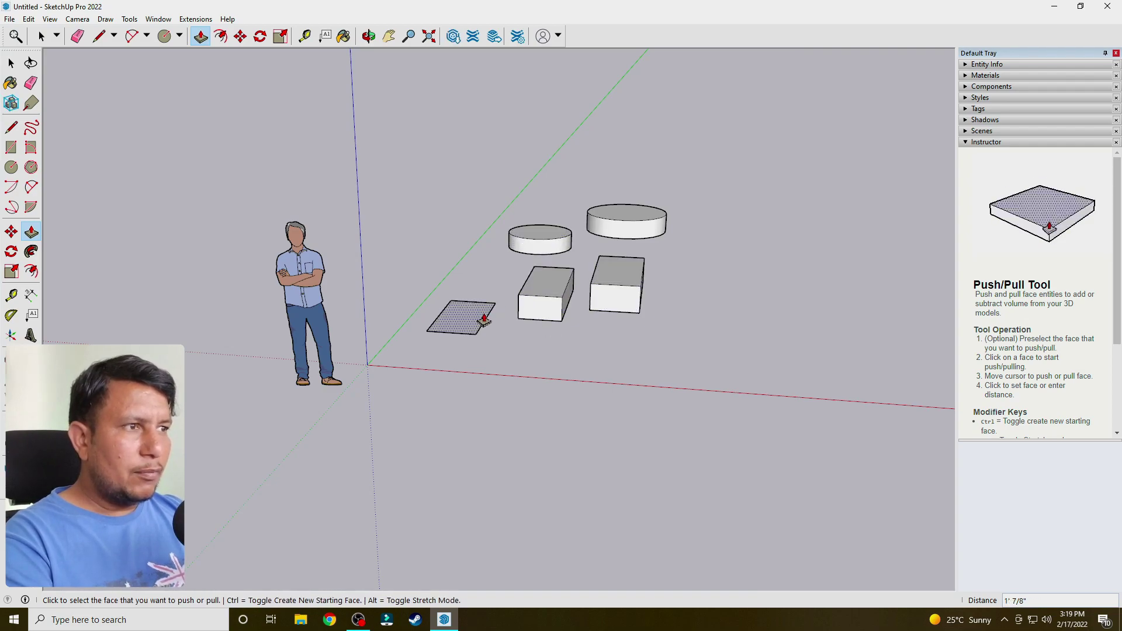
double_click(458, 315)
middle_click_drag(485, 371, 504, 358)
left_click_drag(505, 358, 491, 371)
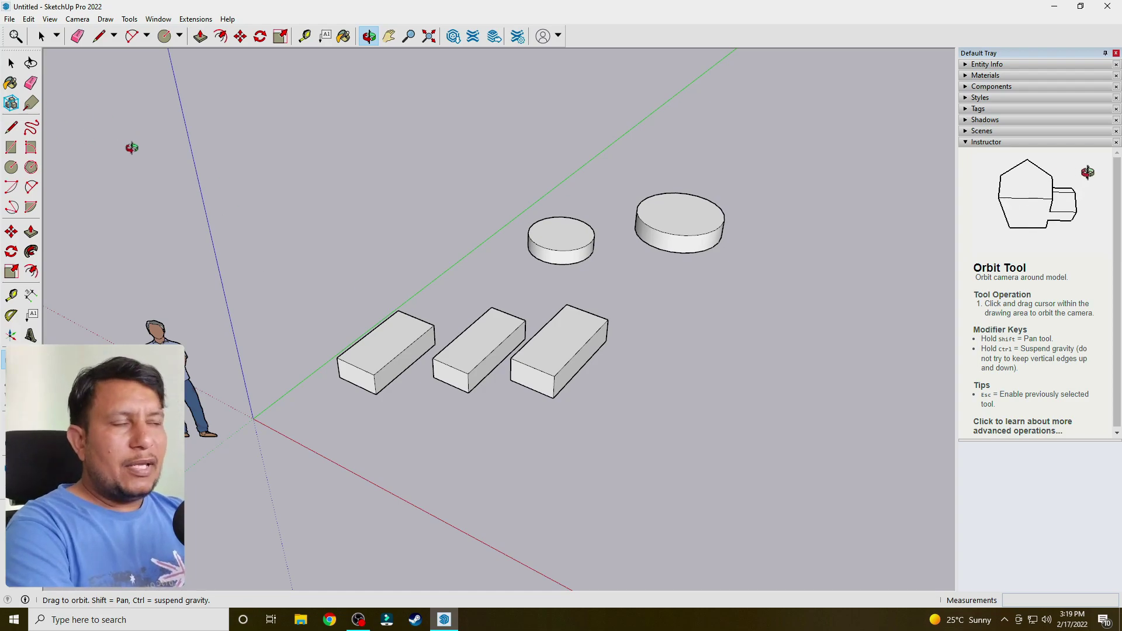
left_click_drag(67, 152, 43, 102)
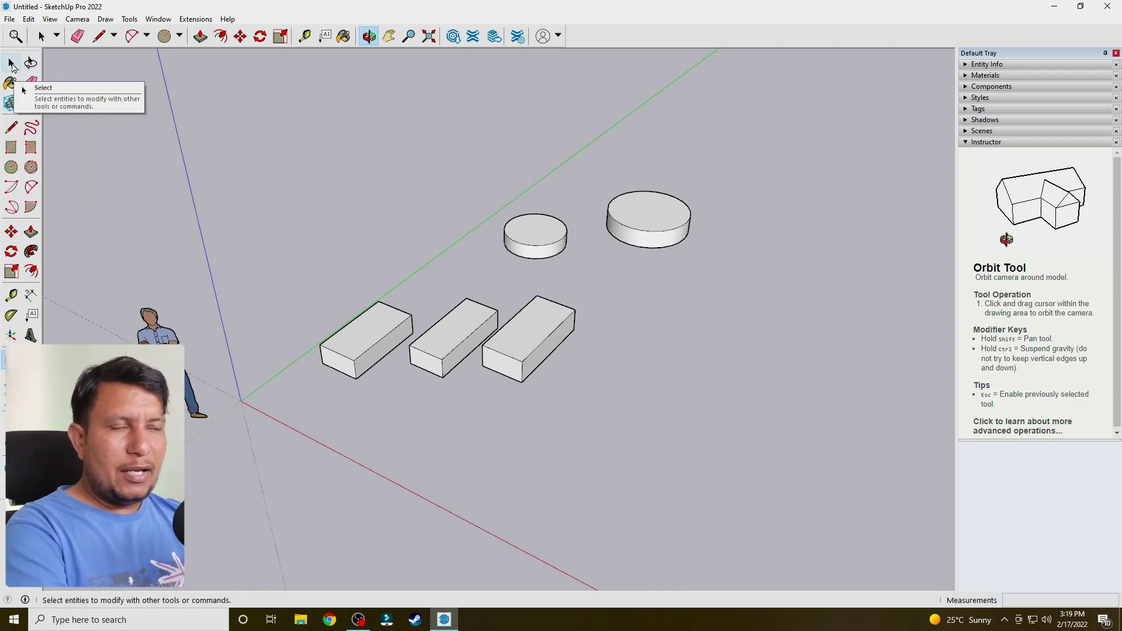
Select the right and middle box top faces and the small cylinder's edge, then activate Lasso Select
left_click(11, 64)
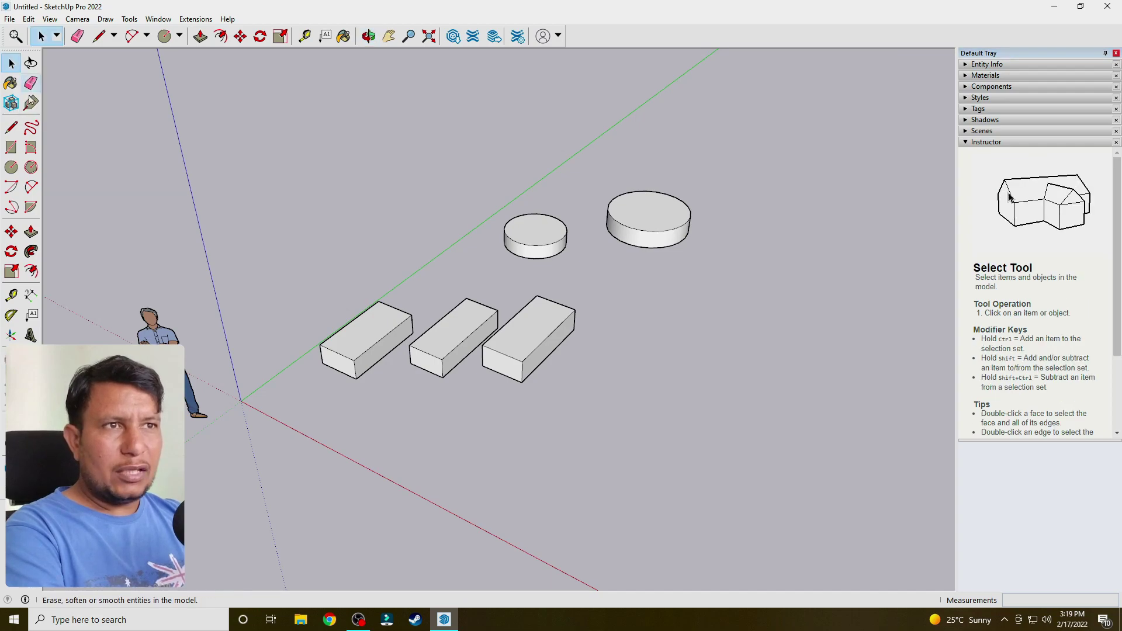
left_click(494, 351)
left_click(448, 339)
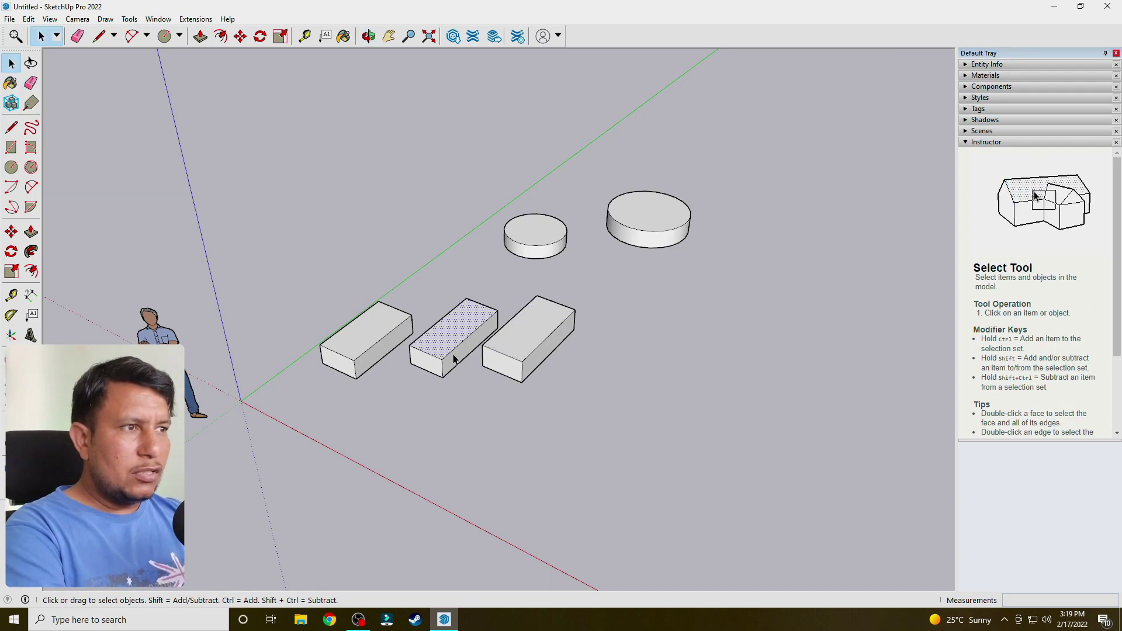
left_click(405, 352)
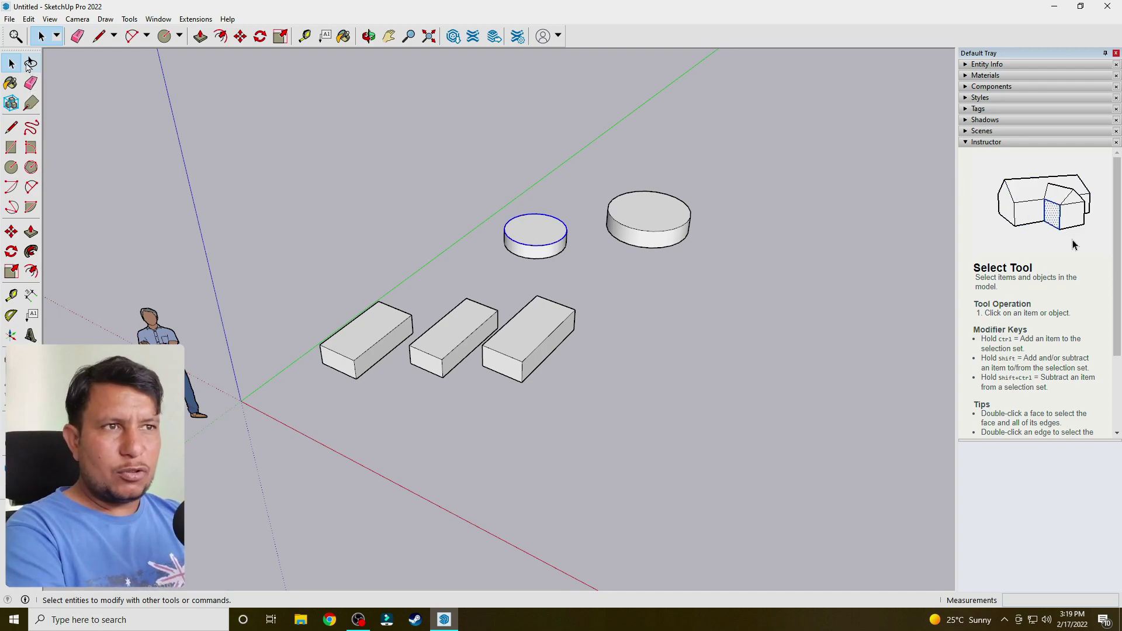
left_click(30, 64)
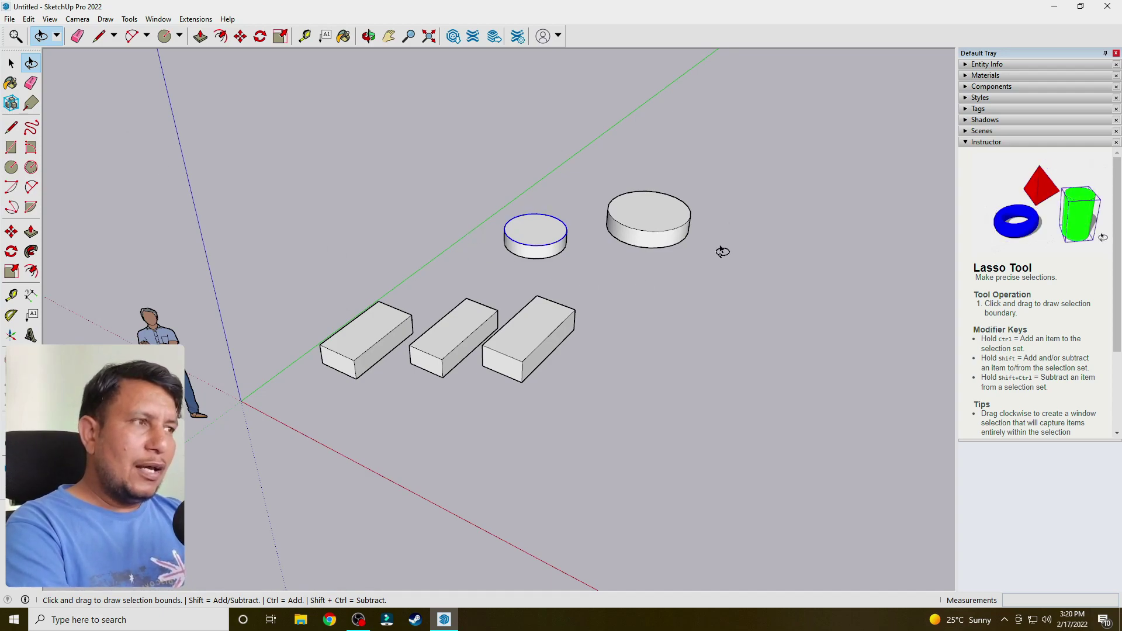
Lasso the large cylinder, then deselect it with the Select tool and zoom out slightly
left_click_drag(611, 176, 603, 269)
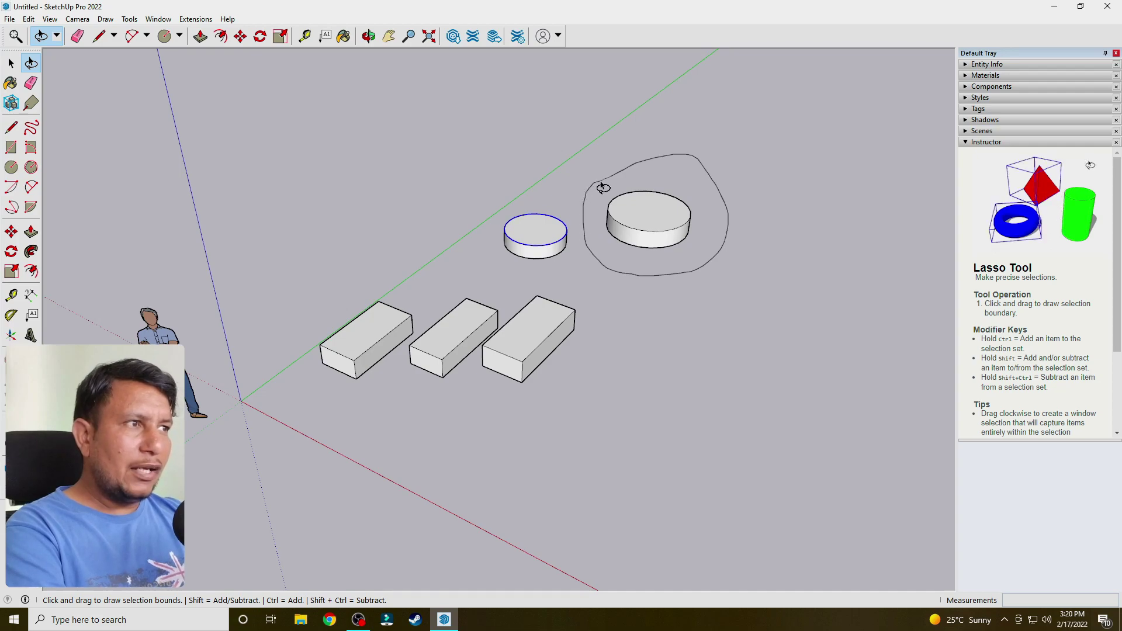
left_click_drag(604, 269, 608, 178)
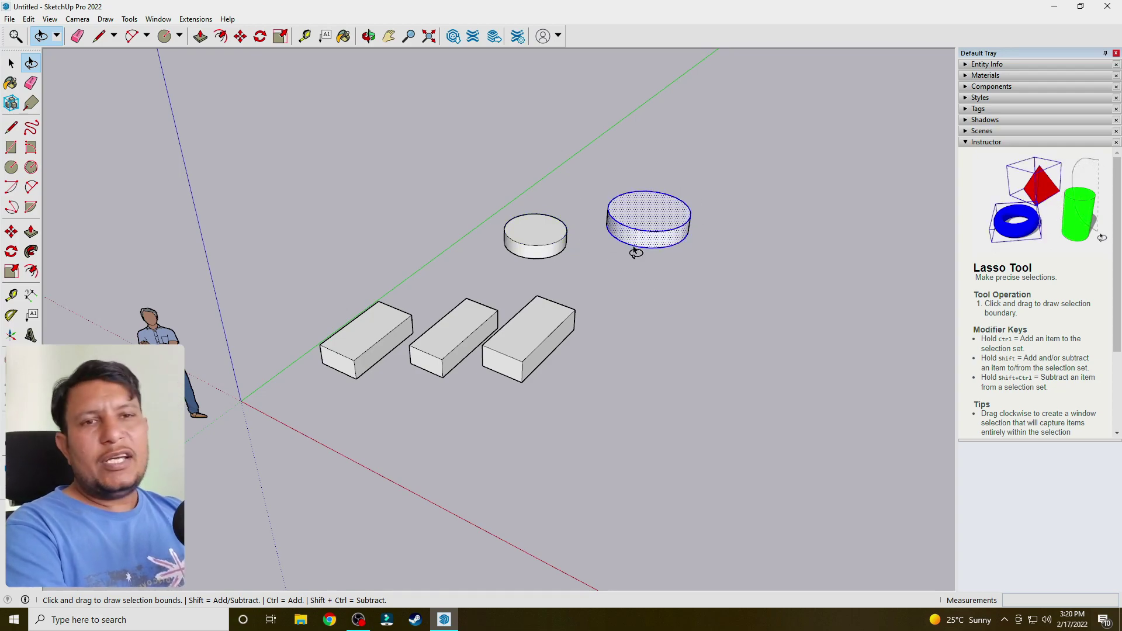
left_click(14, 63)
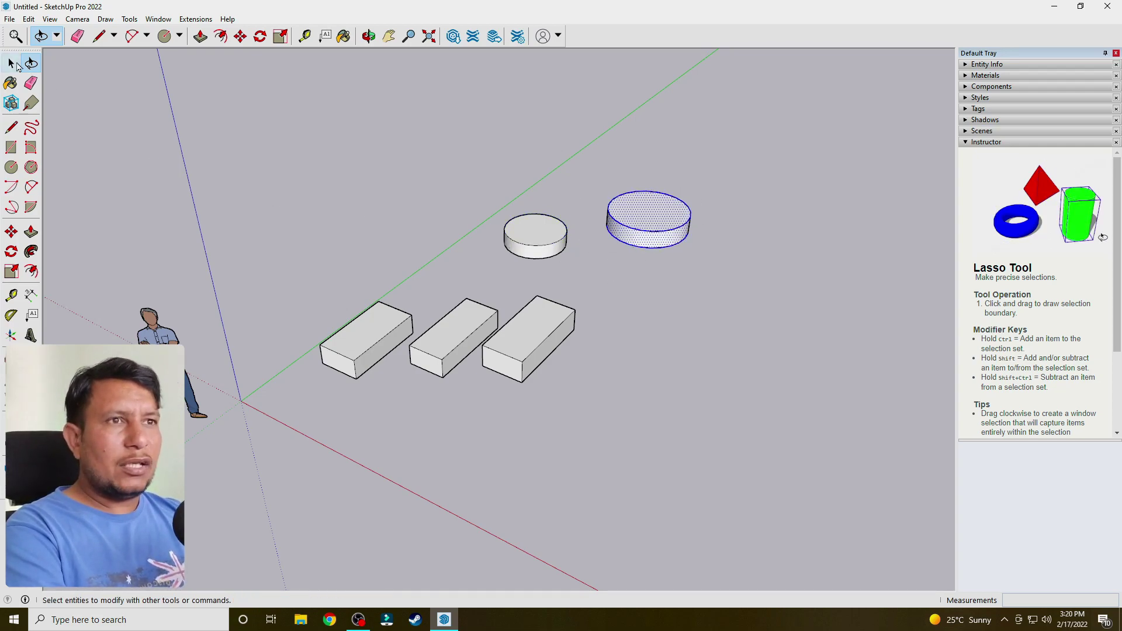
left_click(610, 289)
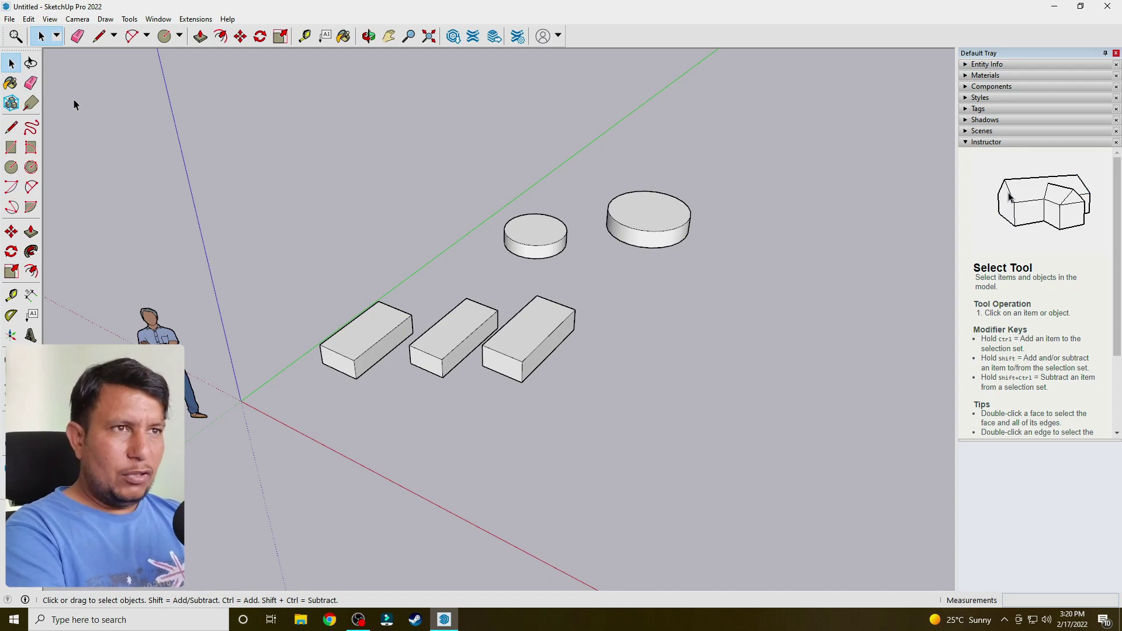
scroll(82, 114, "down", 2)
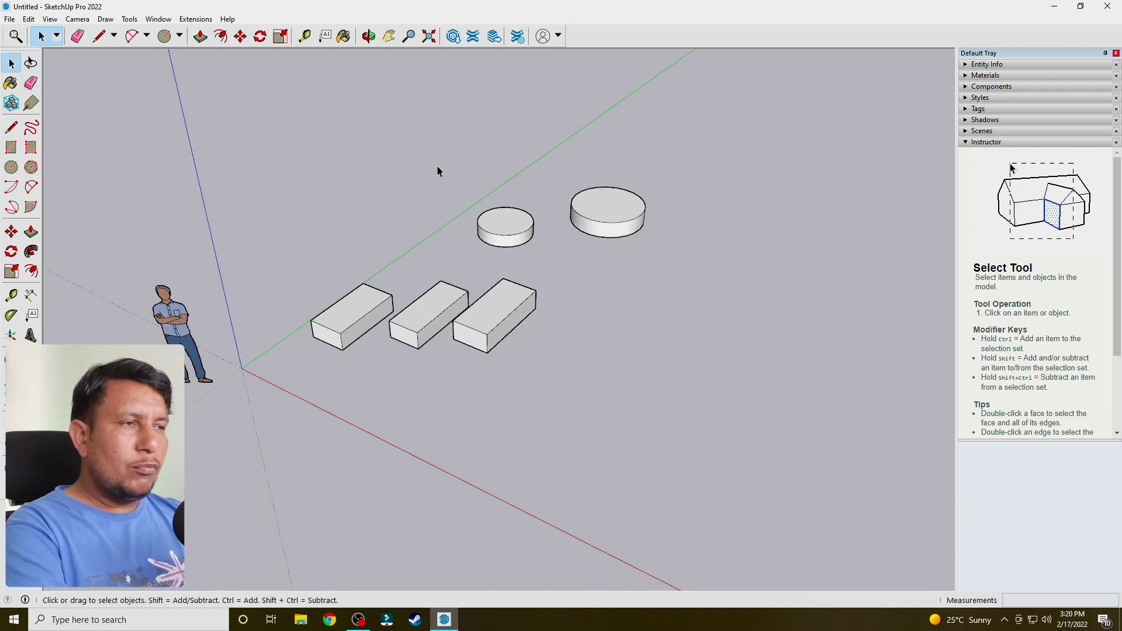
Window-select the two cylinders, then the three boxes, clearing each, and activate Lasso Select
mouse_move(425, 138)
left_mouse_down()
mouse_move(449, 195)
mouse_move(659, 272)
left_mouse_up()
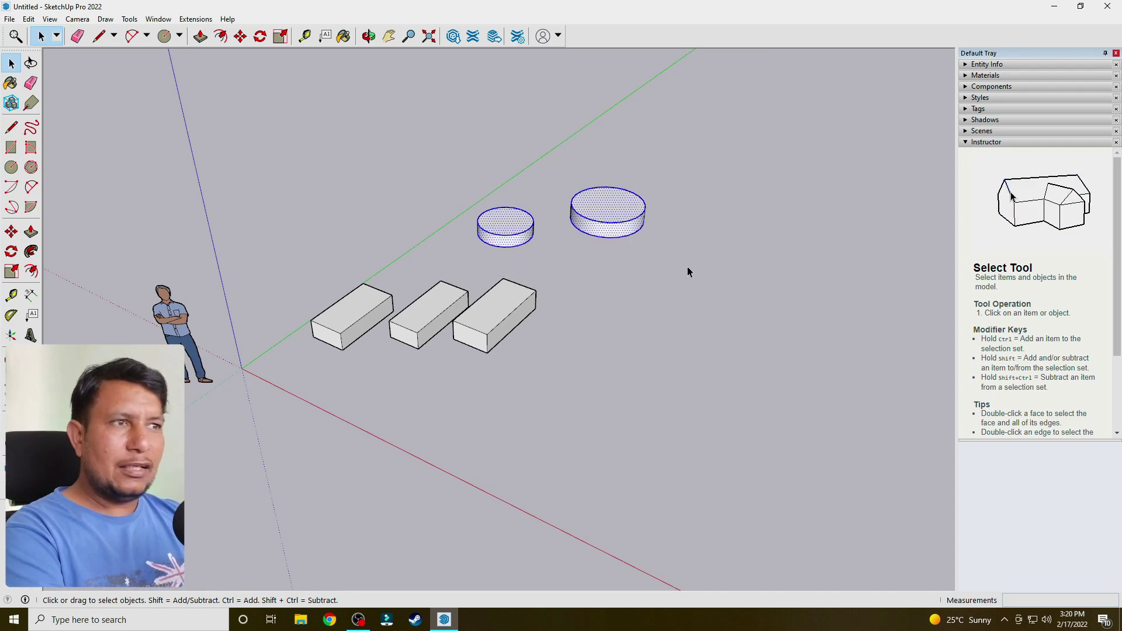
left_click(689, 271)
scroll(686, 269, "down", 1)
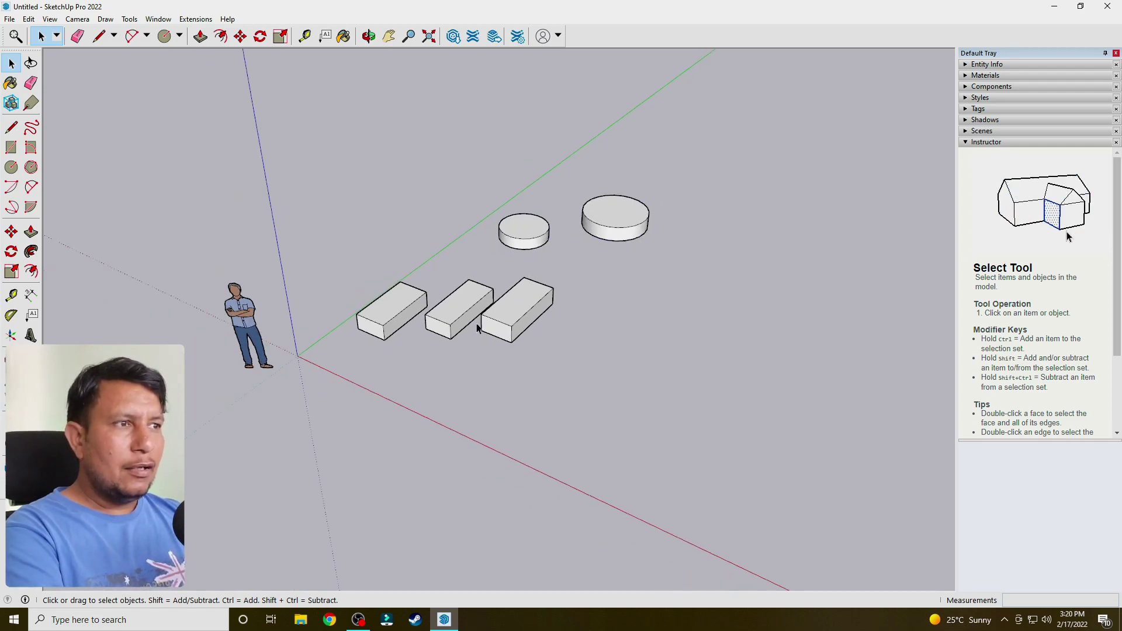
mouse_move(341, 256)
left_mouse_down()
mouse_move(417, 370)
mouse_move(564, 368)
left_mouse_up()
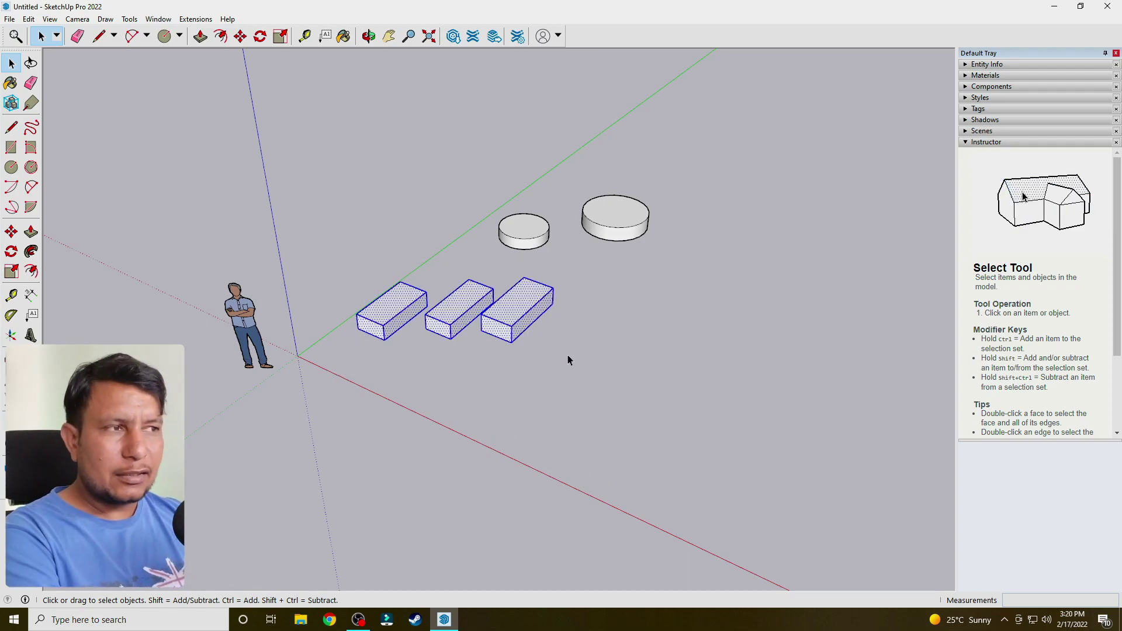
left_click(74, 138)
key("space")
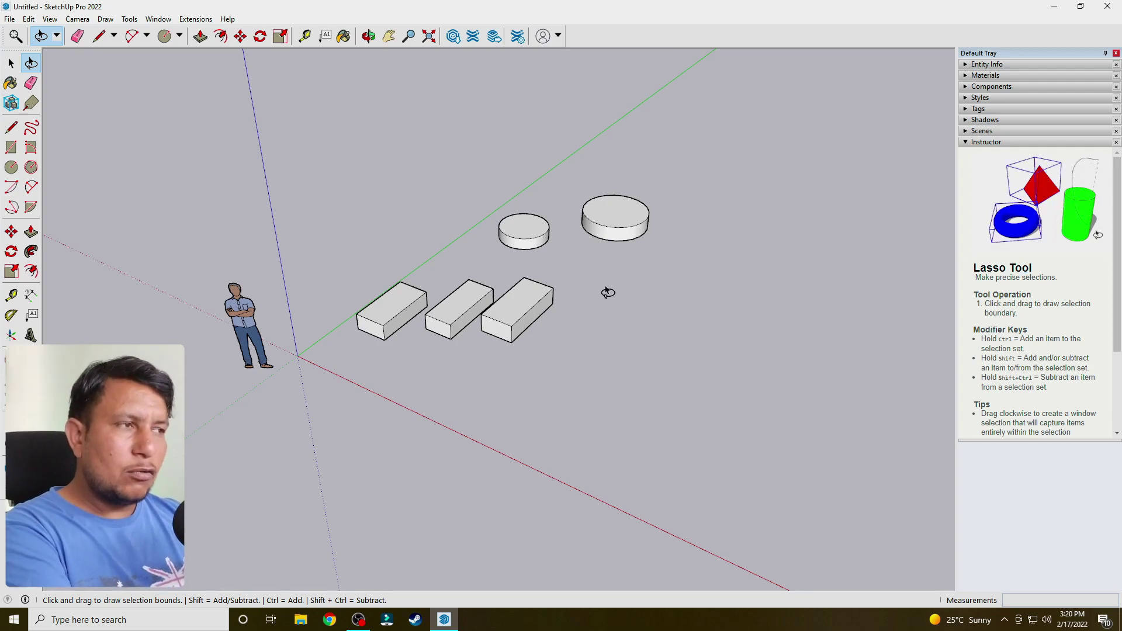
Lasso the two cylinders, then loop around the boxes, and return to the Select tool
left_click_drag(571, 198, 583, 270)
mouse_move(466, 201)
left_mouse_down("ctrl")
mouse_move(493, 232)
mouse_move(682, 200)
mouse_move(686, 186)
left_mouse_up("ctrl")
mouse_move(363, 275)
left_mouse_down()
mouse_move(450, 283)
mouse_move(497, 378)
mouse_move(454, 386)
left_mouse_up()
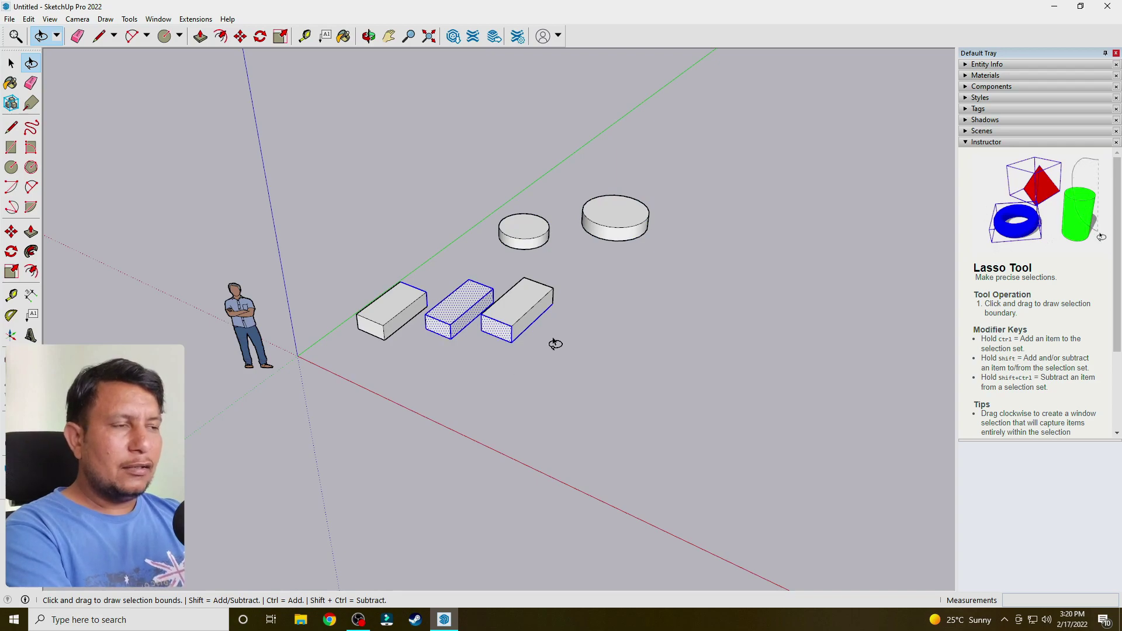
mouse_move(579, 261)
left_mouse_down()
mouse_move(582, 286)
mouse_move(441, 336)
mouse_move(411, 292)
left_mouse_up()
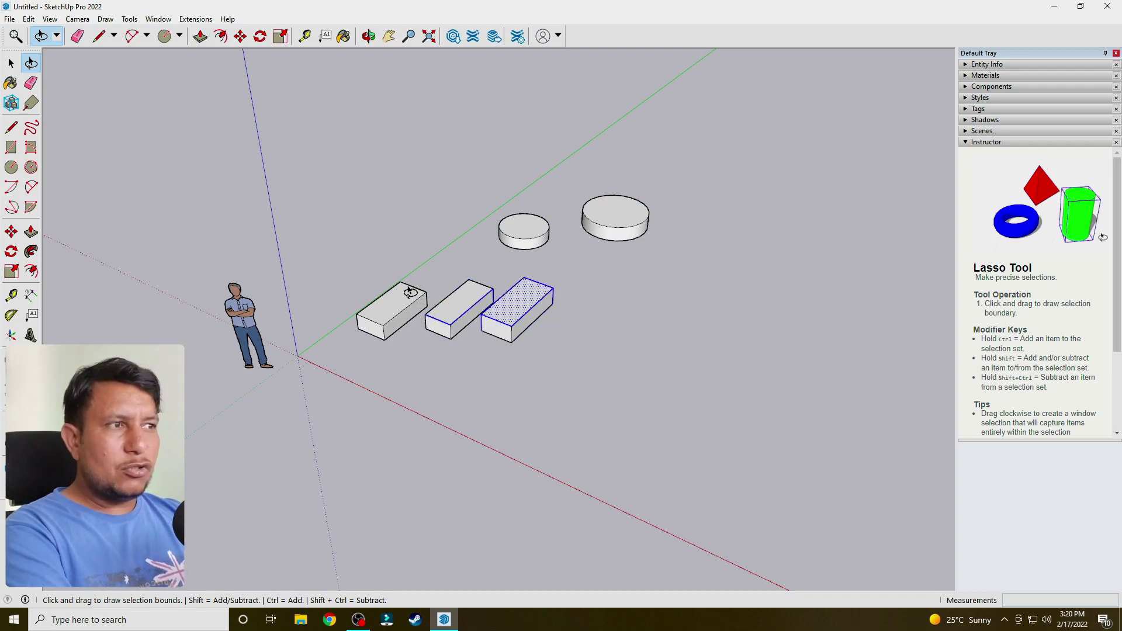
left_click_drag(344, 267, 346, 316)
mouse_move(466, 329)
left_mouse_down()
mouse_move(401, 243)
mouse_move(361, 255)
left_mouse_up()
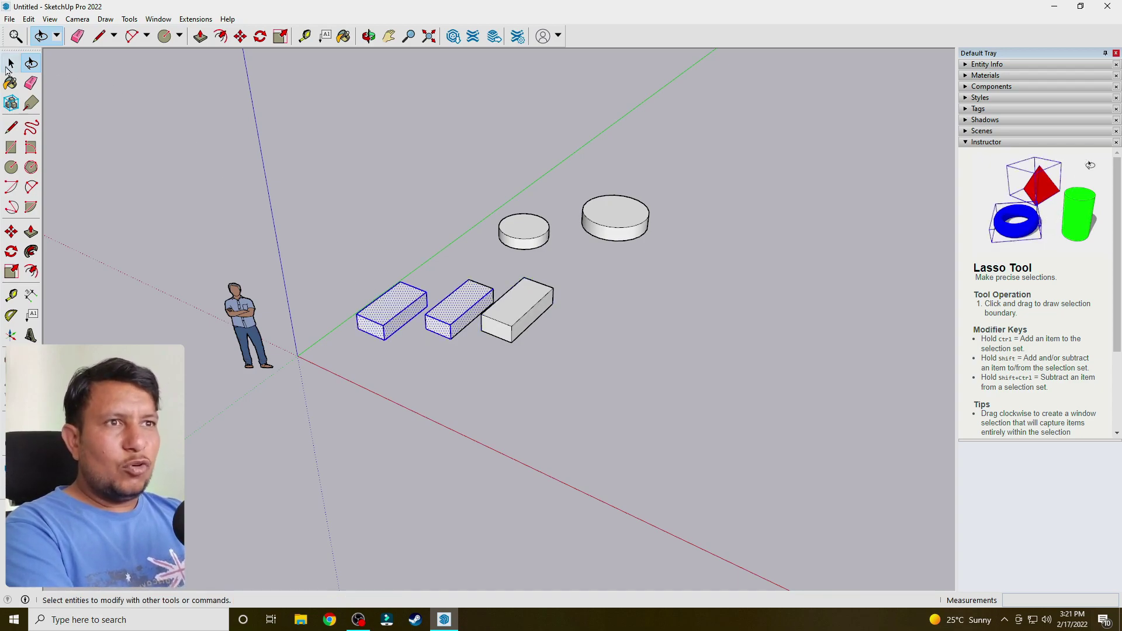
key("space")
Window-select each cylinder in turn, then all three boxes, and activate Lasso Select
left_click_drag(459, 382, 467, 381)
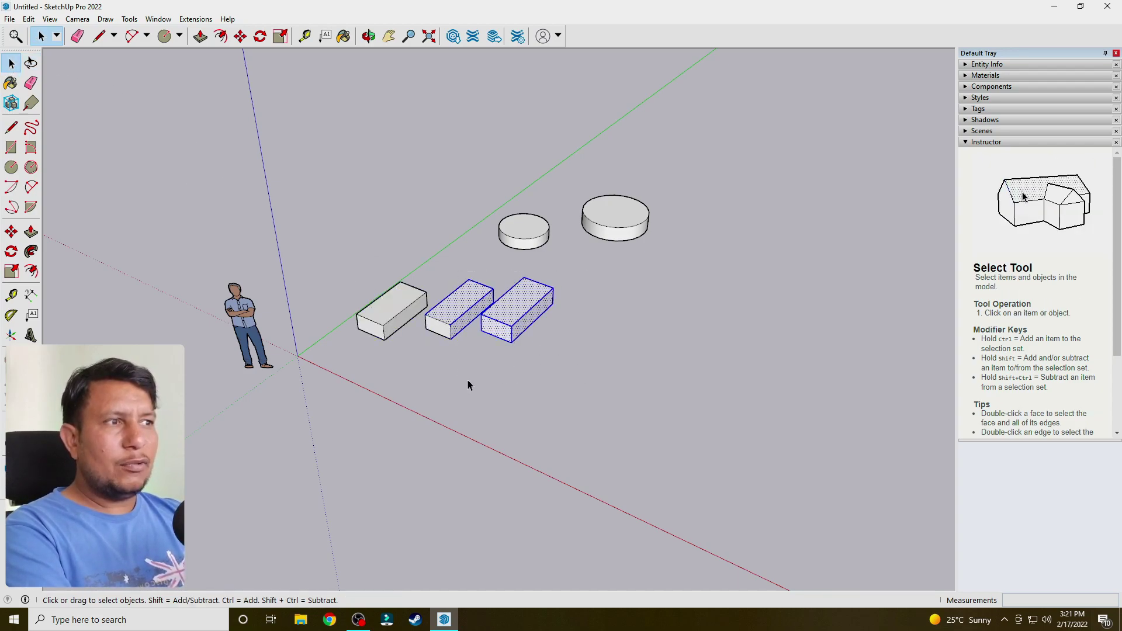
left_click(466, 381)
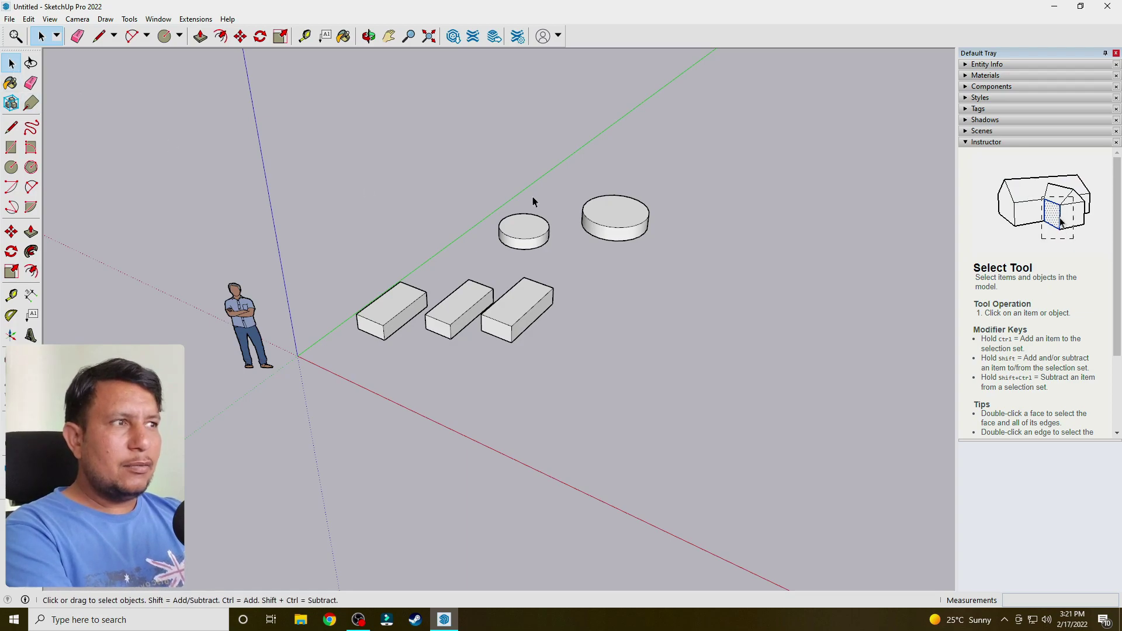
left_click_drag(558, 160, 751, 261)
left_click_drag(480, 188, 559, 243)
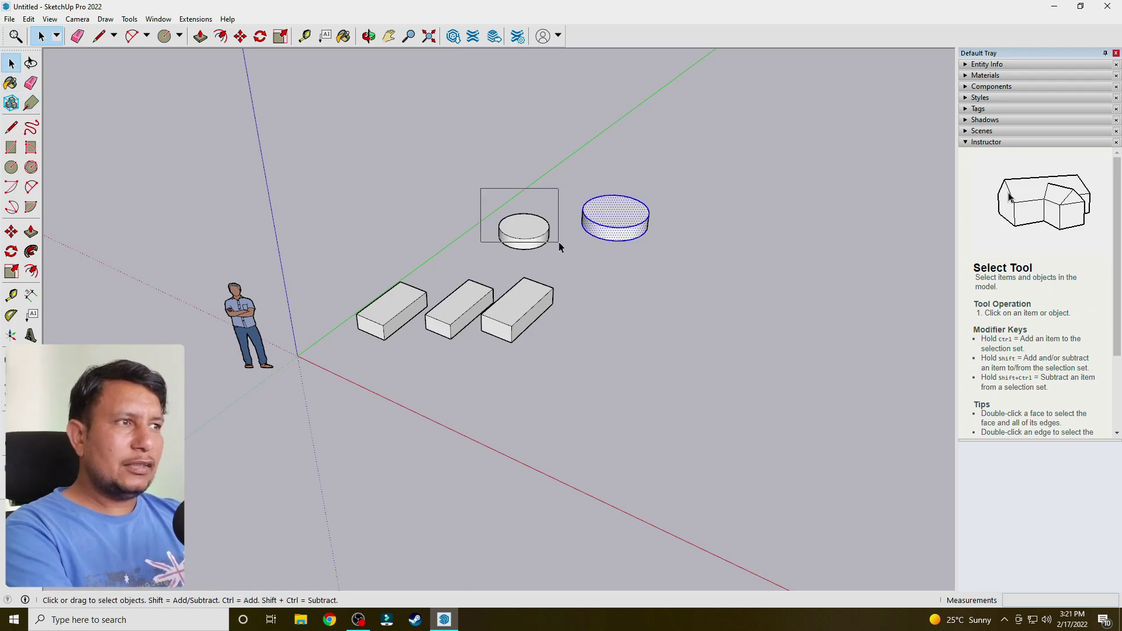
left_click(561, 257)
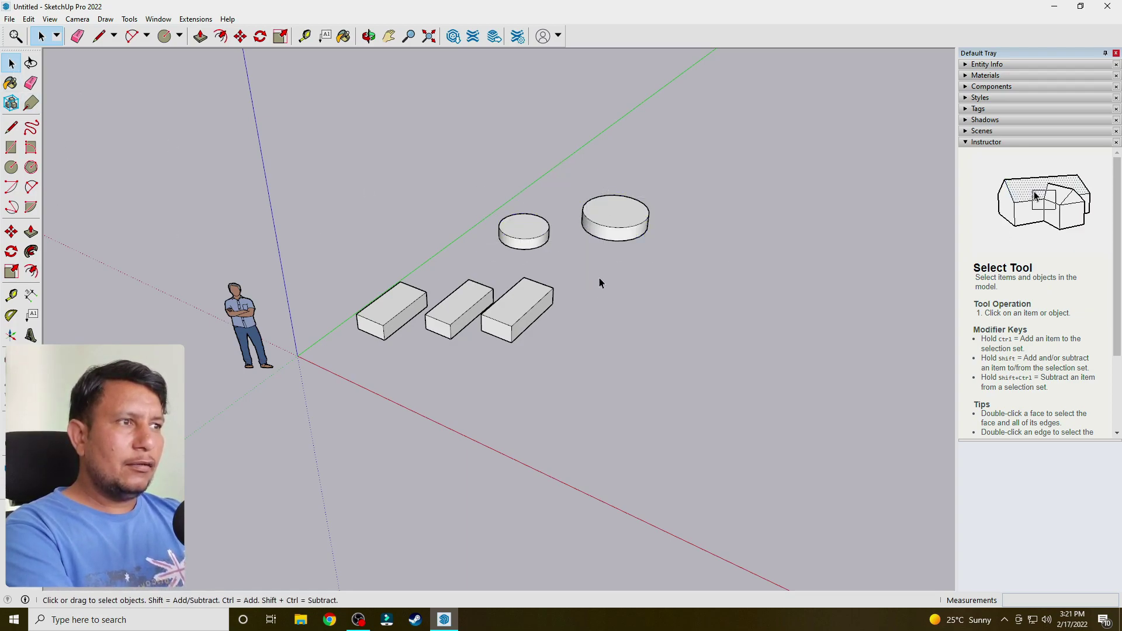
left_click_drag(348, 363, 352, 367)
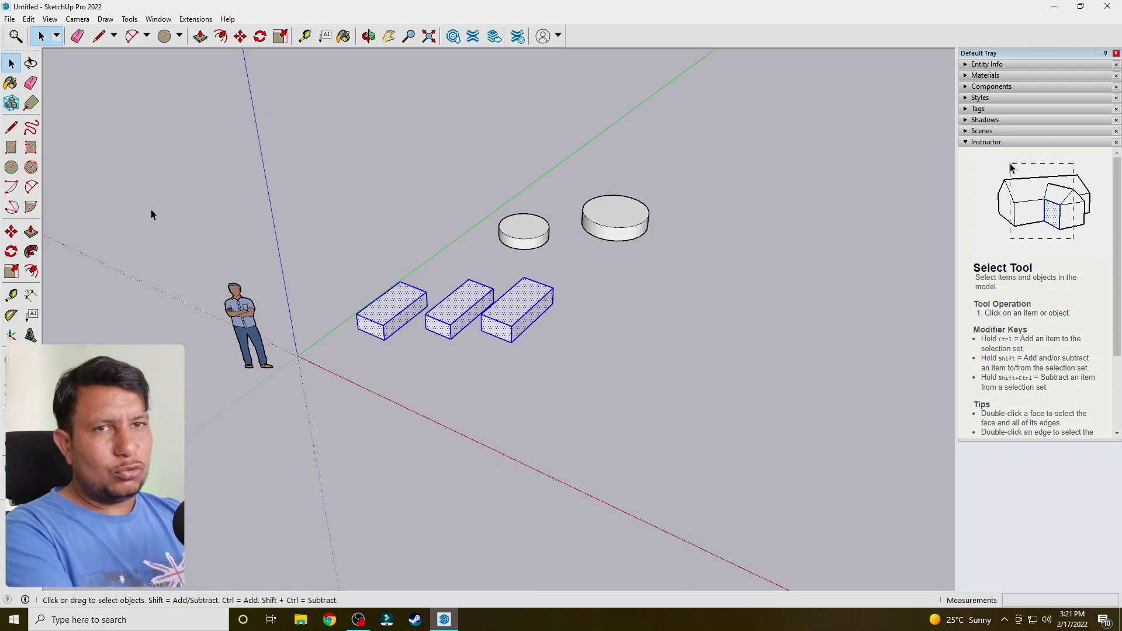
left_click(31, 62)
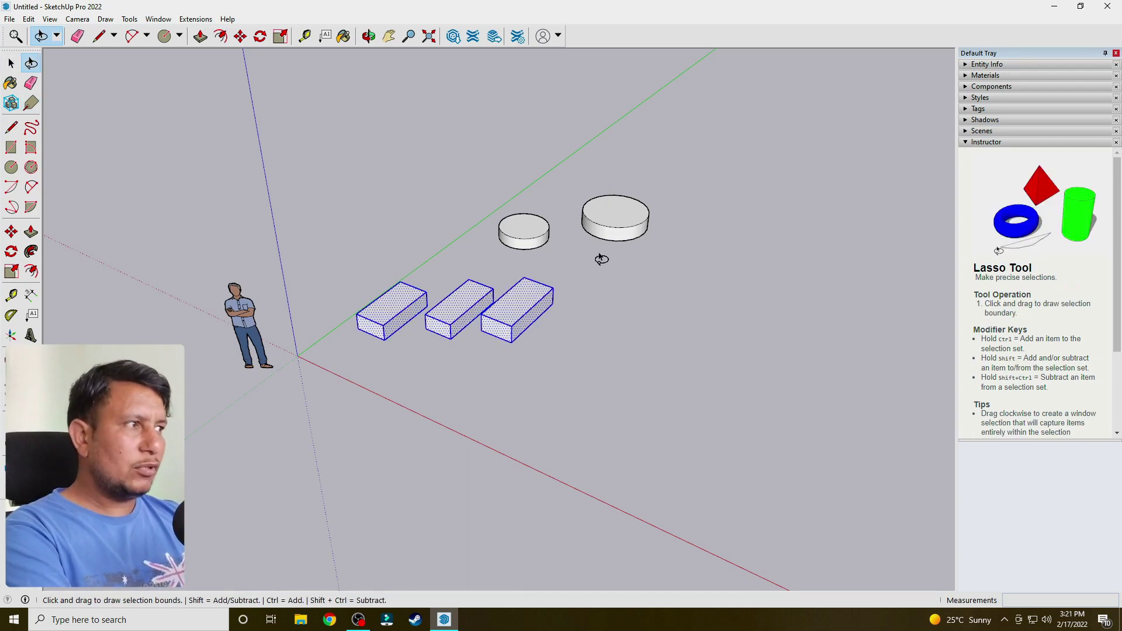
Lasso both cylinders and then two boxes, and finish with the selection cleared
left_click(627, 273)
mouse_move(613, 301)
left_mouse_down()
mouse_move(643, 299)
mouse_move(611, 303)
left_mouse_up()
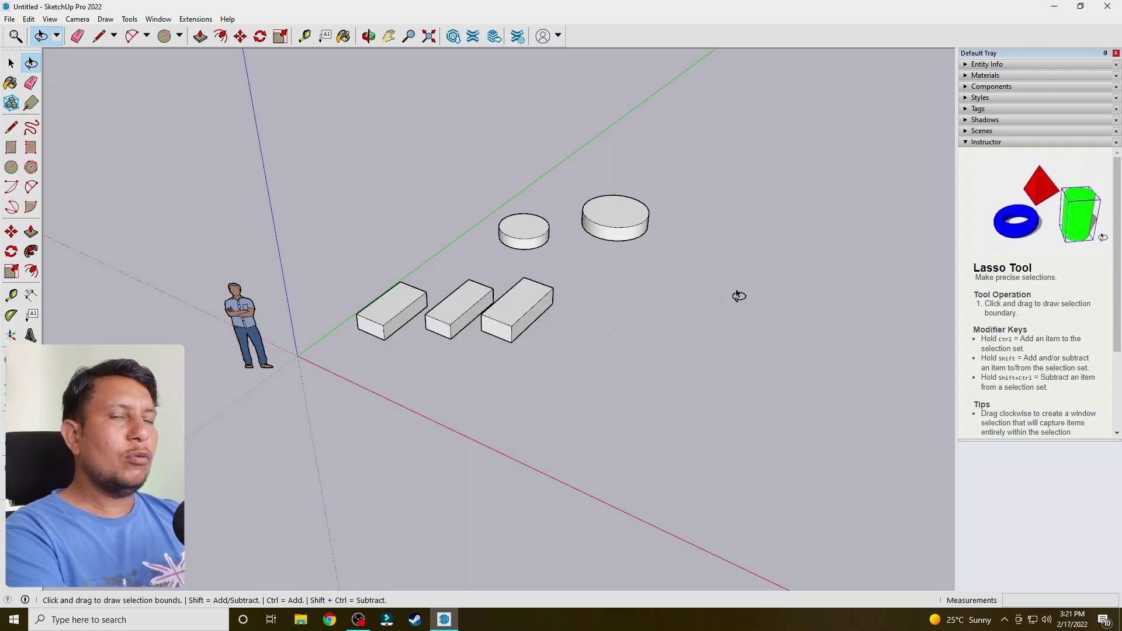
mouse_move(473, 188)
left_mouse_down()
mouse_move(494, 180)
mouse_move(472, 189)
left_mouse_up()
mouse_move(585, 287)
left_mouse_down()
mouse_move(361, 275)
mouse_move(377, 276)
left_mouse_up()
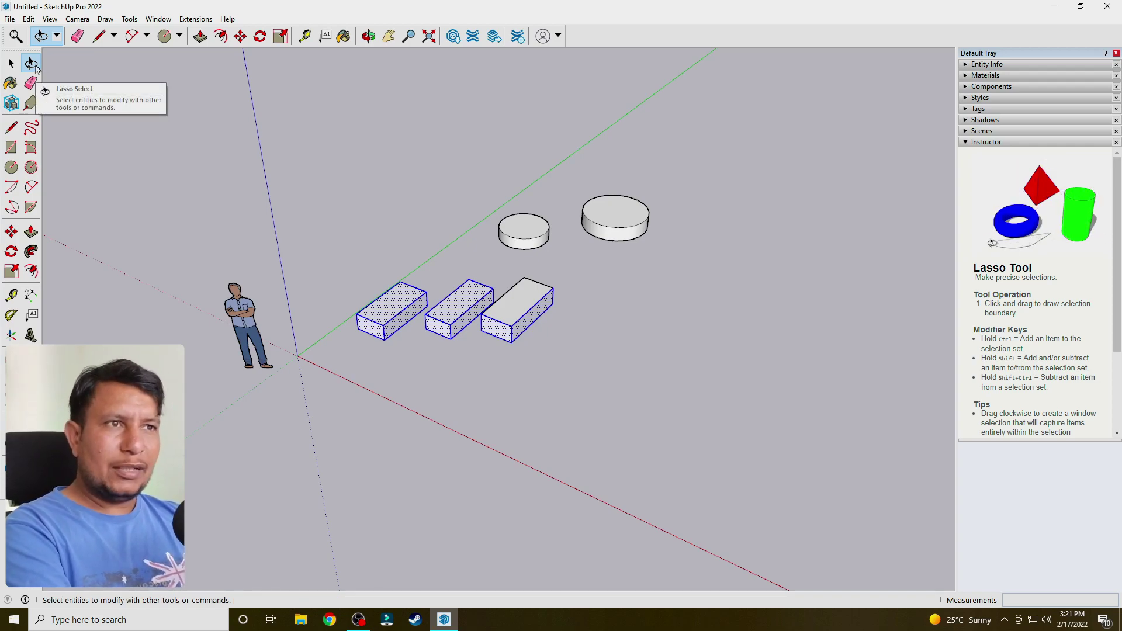
left_click(32, 63)
left_click(366, 229)
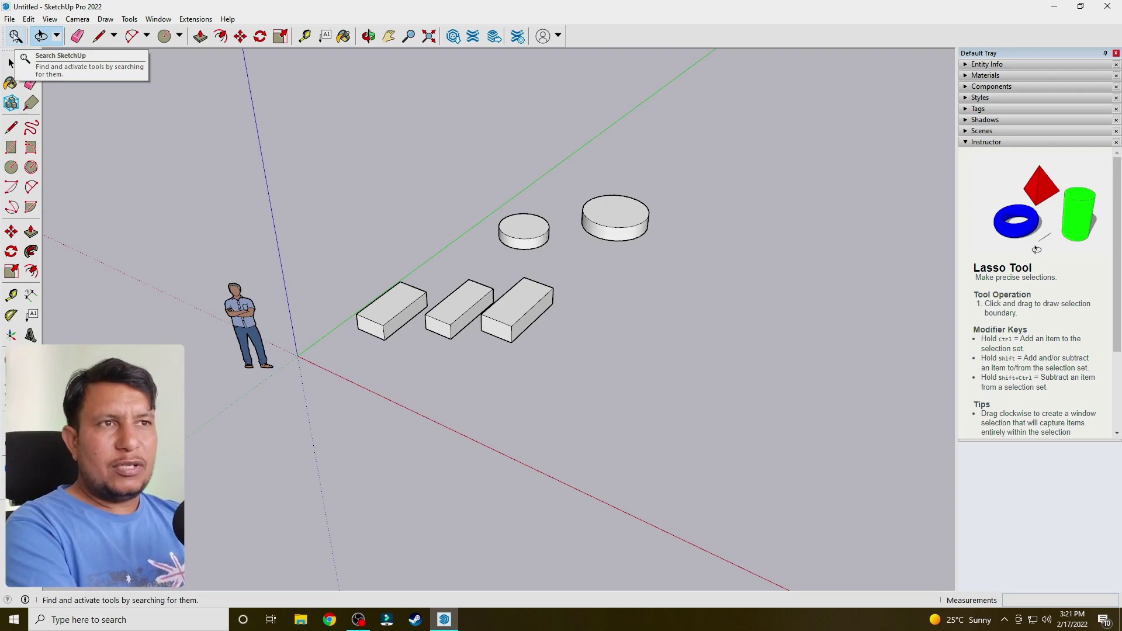
left_click(15, 36)
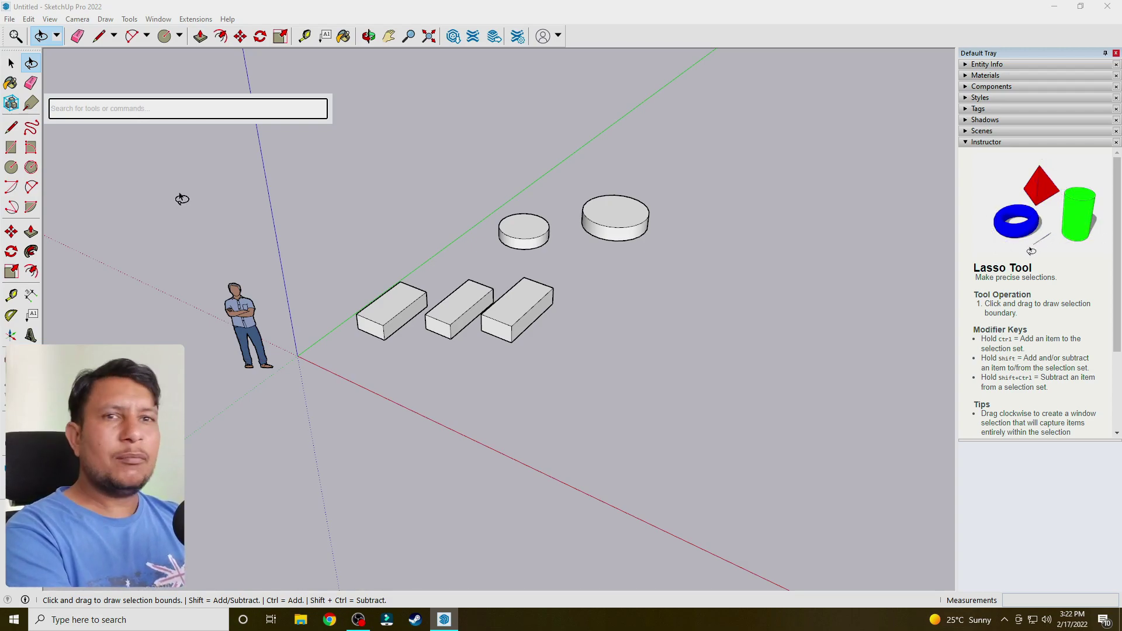
left_click(121, 116)
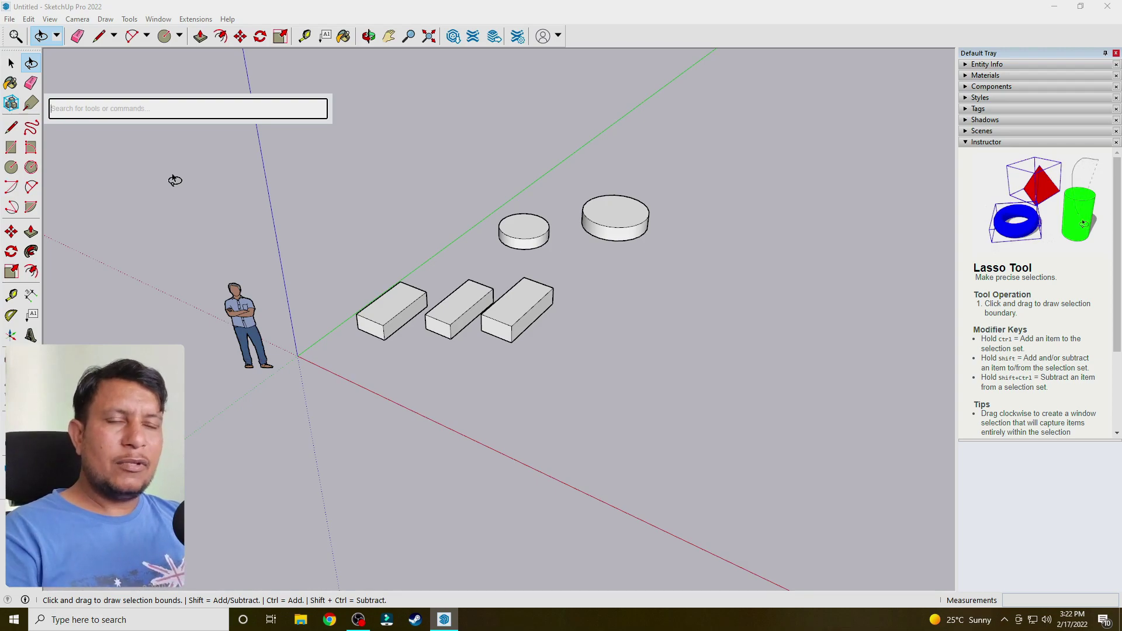
Draw a single line to the right of the boxes
key("Escape")
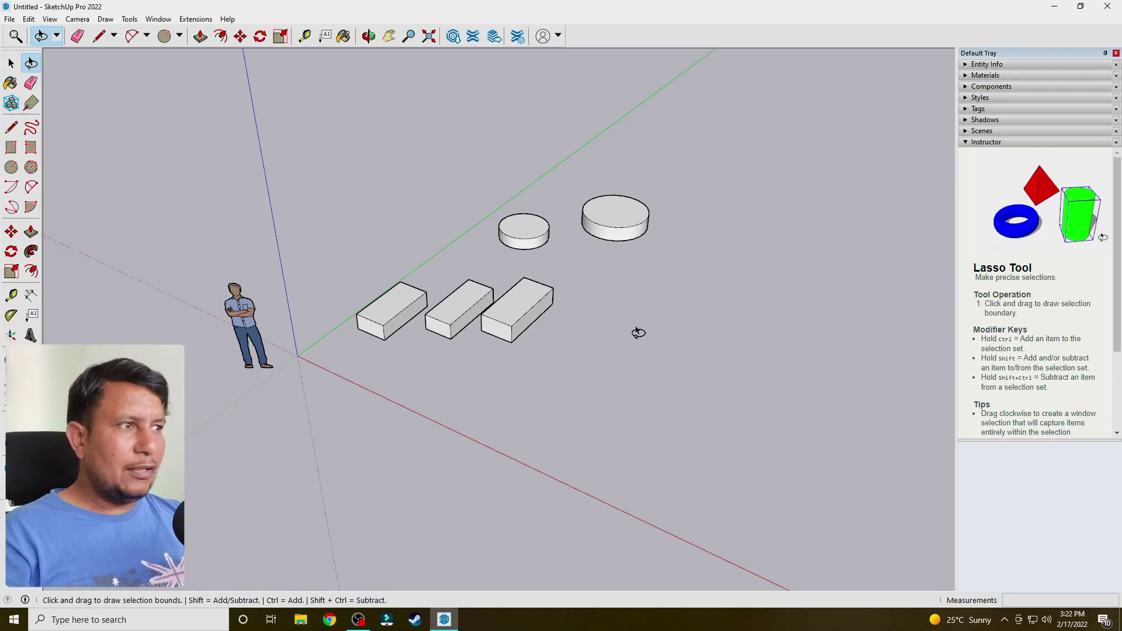
key("l")
left_click(586, 313)
left_click(714, 360)
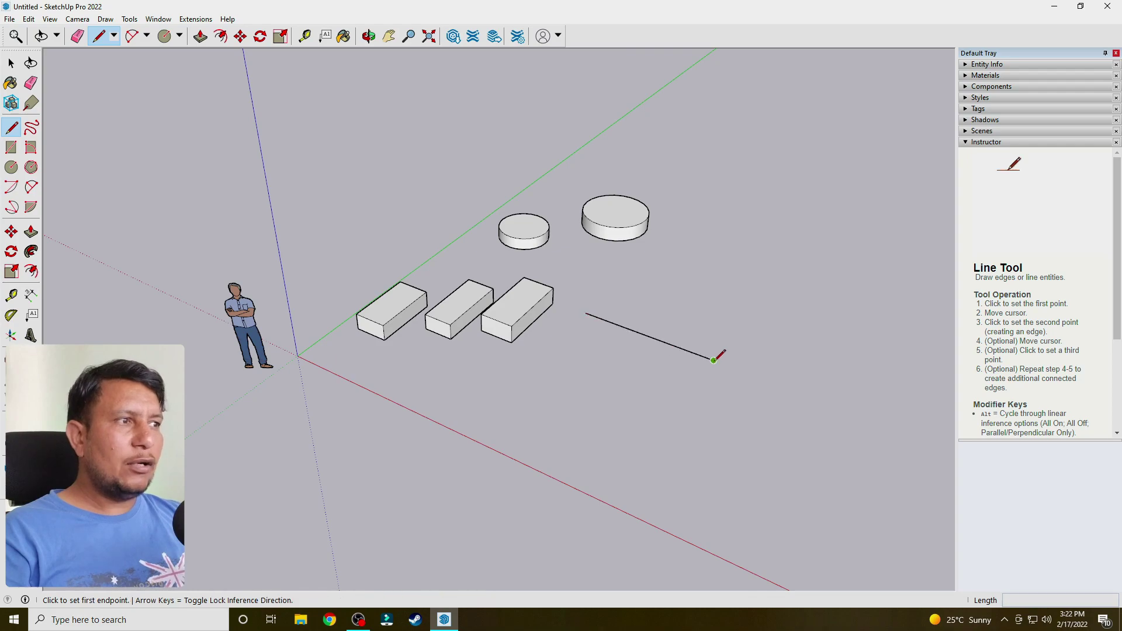
middle_click_drag(713, 314, 689, 289)
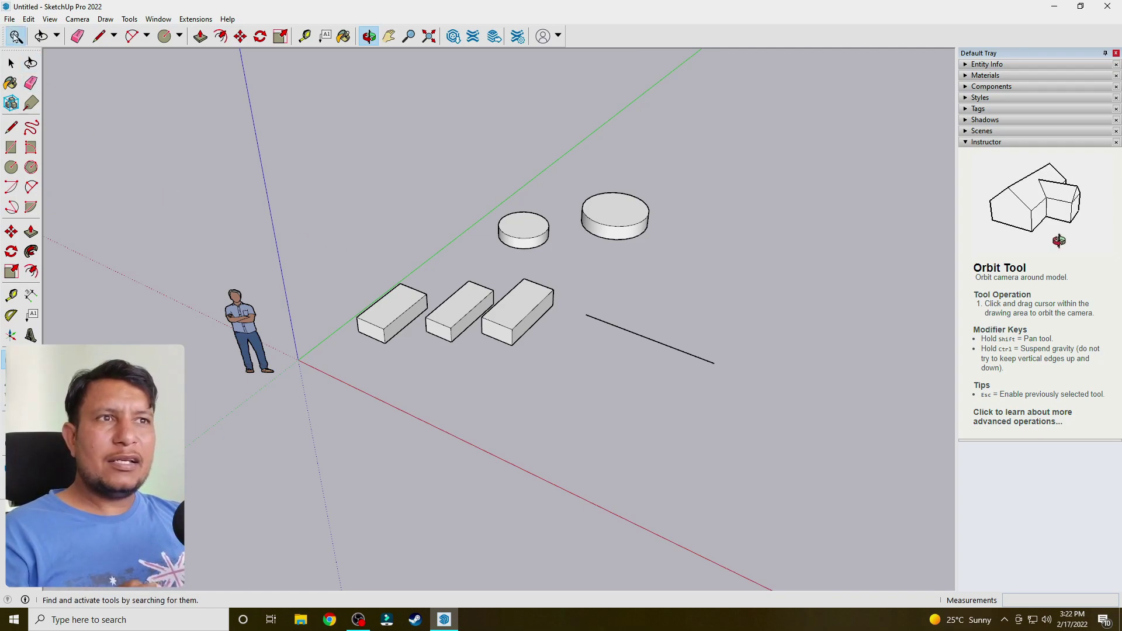
Open and close the tool search box, then reopen it empty
left_click(15, 36)
left_click(114, 154)
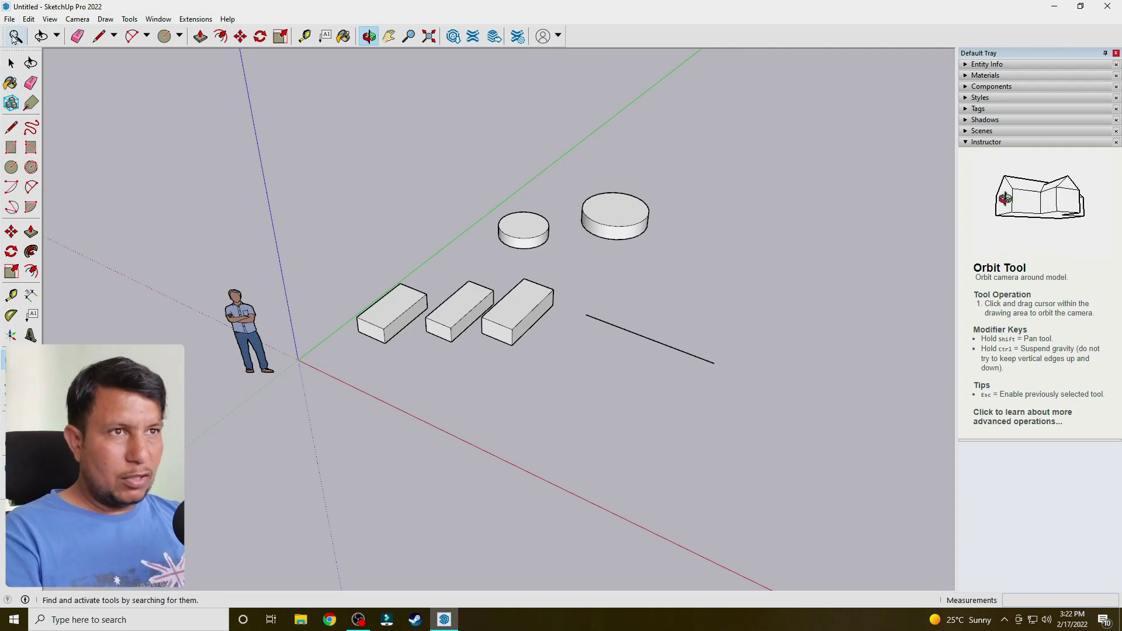
left_click(16, 36)
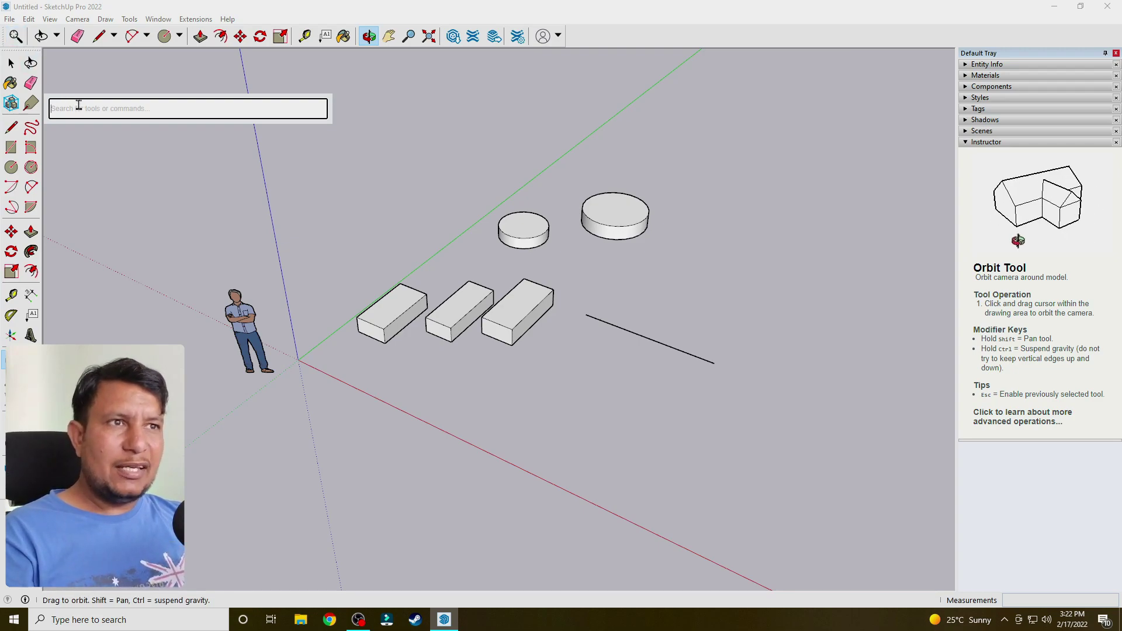
Find the Line tool by searching 'line', draw connected edges above the figure, and reopen search
type("lin")
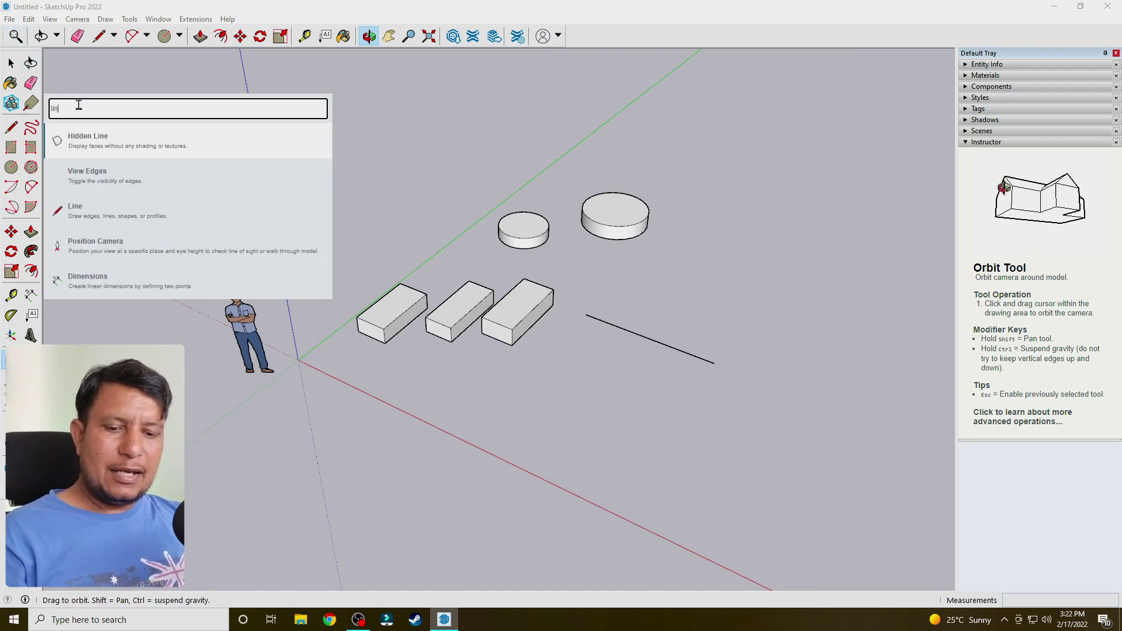
type("e")
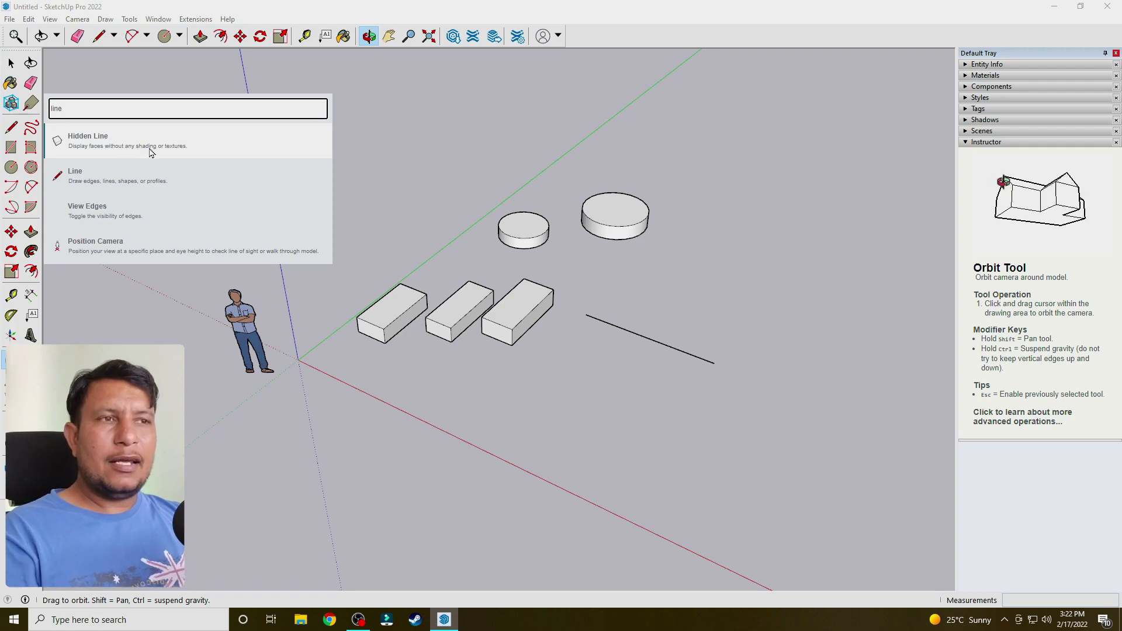
left_click(131, 184)
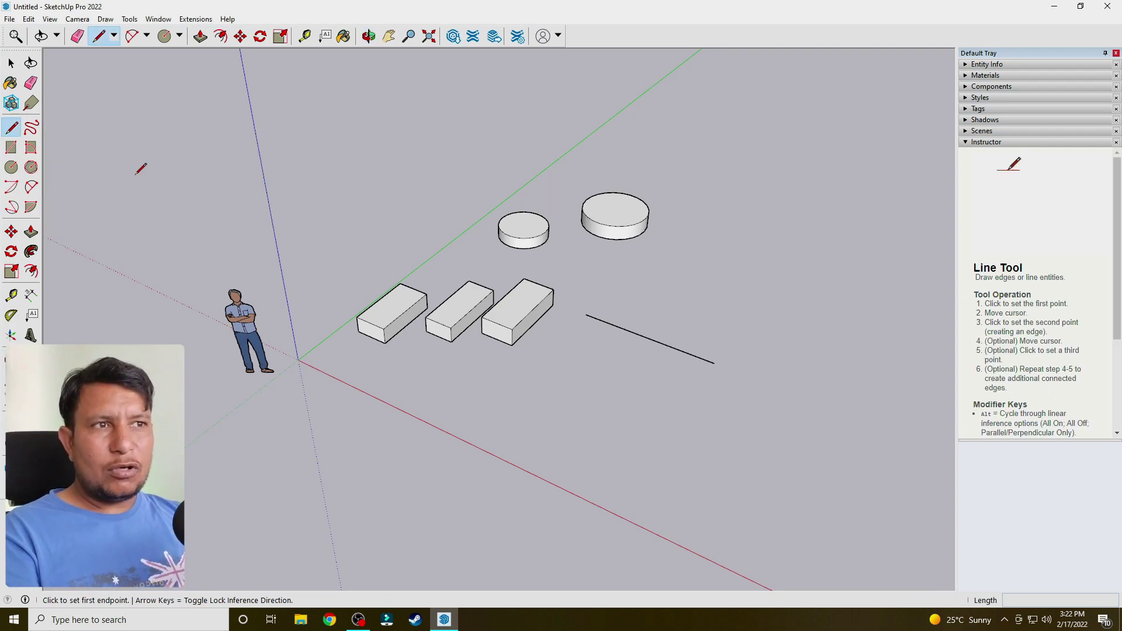
left_click(214, 195)
left_click(329, 238)
left_click(358, 182)
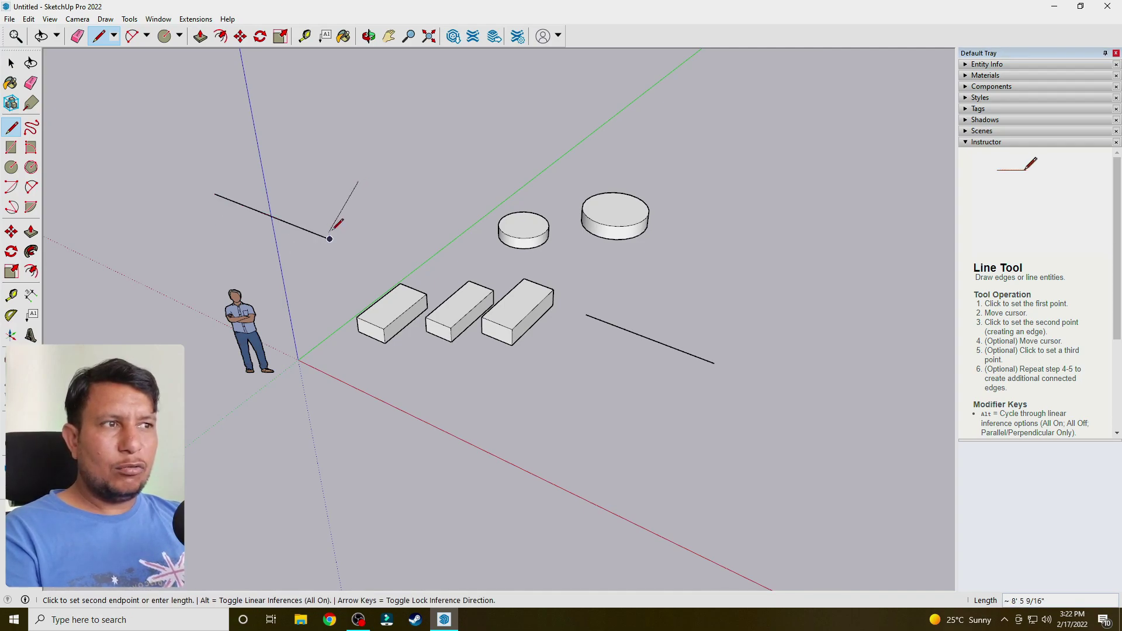
left_click(214, 193)
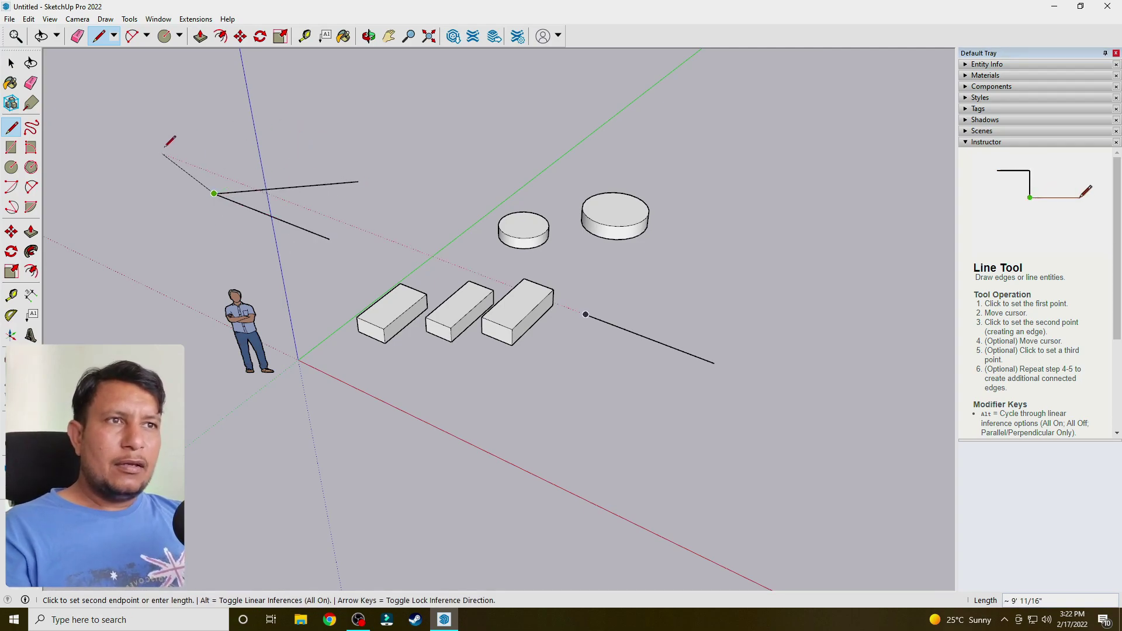
left_click(15, 37)
type("r")
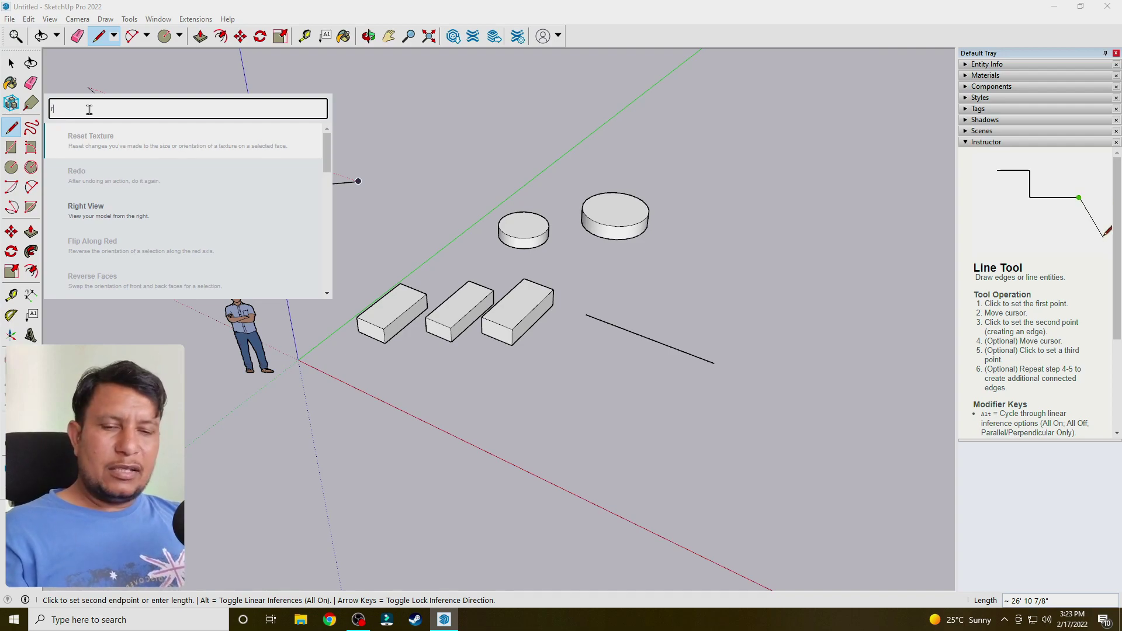
Draw a rectangle face beside the new edges using Rectangle from search, then reopen search
type("ac")
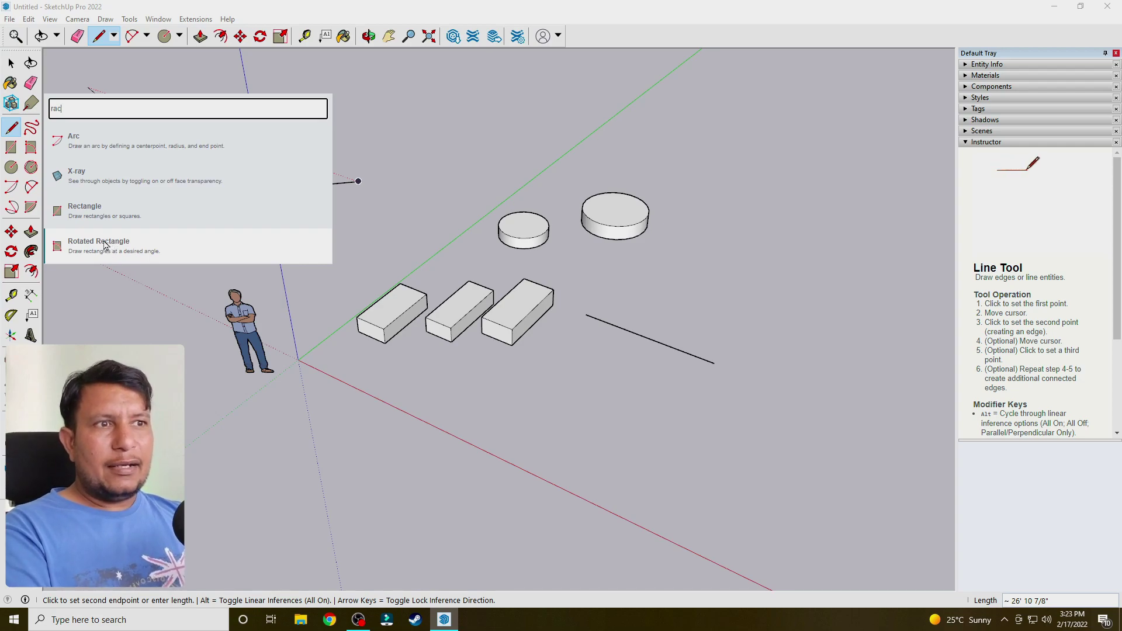
left_click(70, 215)
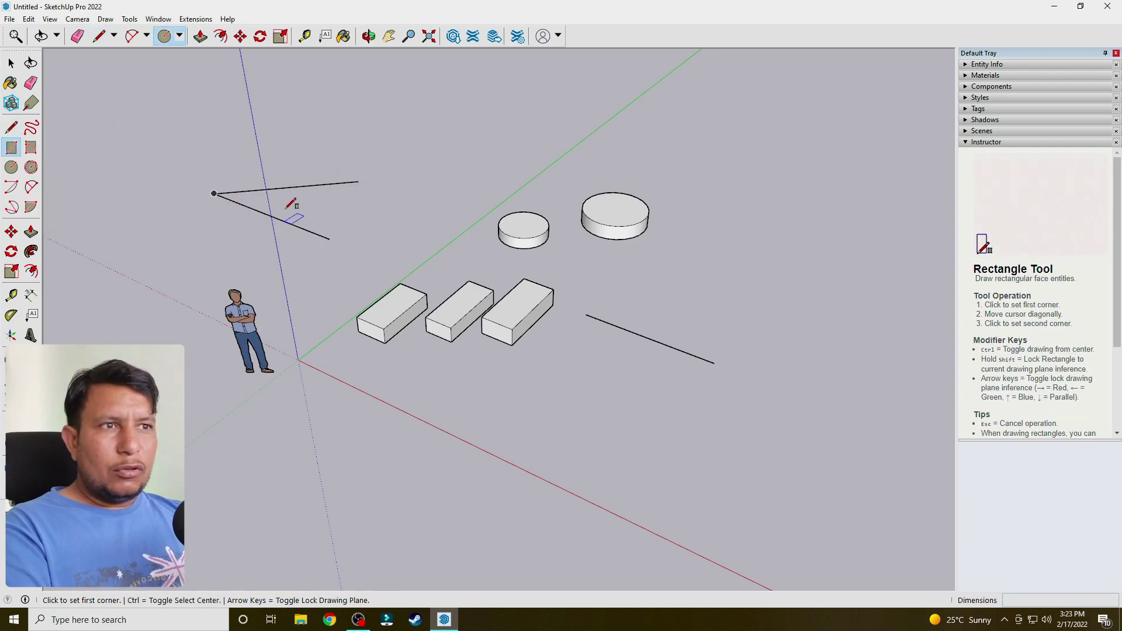
left_click(384, 155)
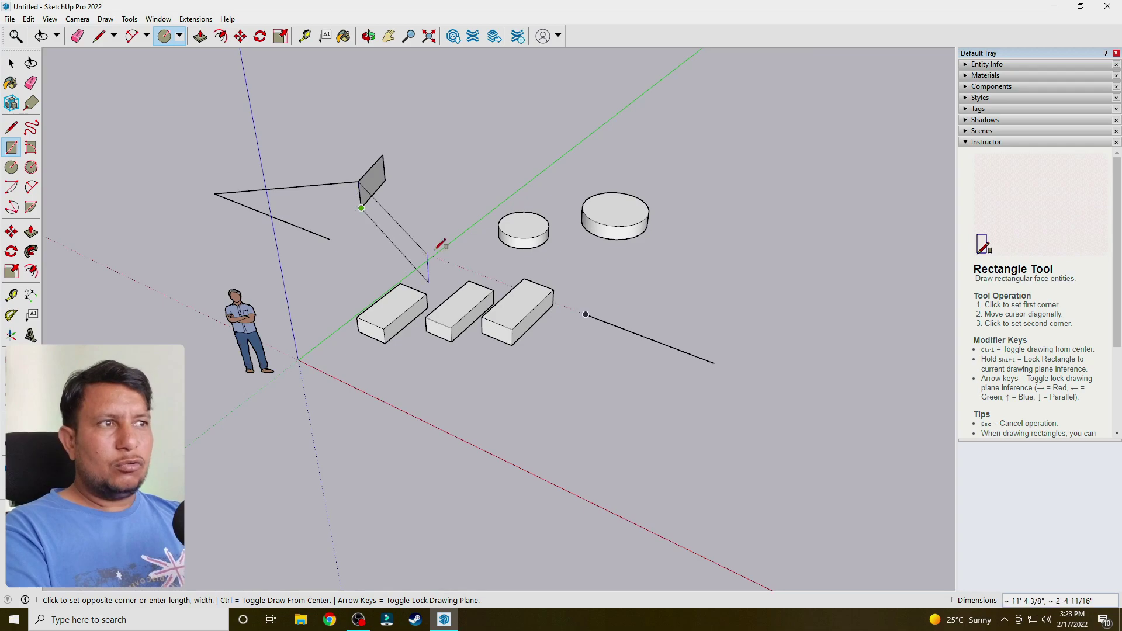
left_click(258, 146)
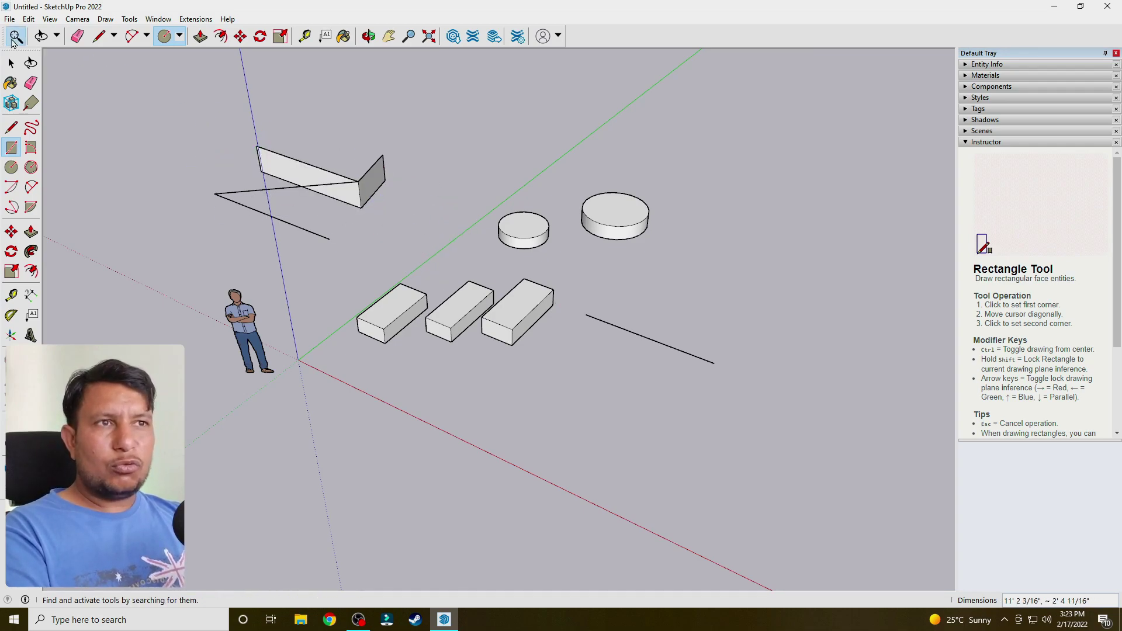
left_click(16, 36)
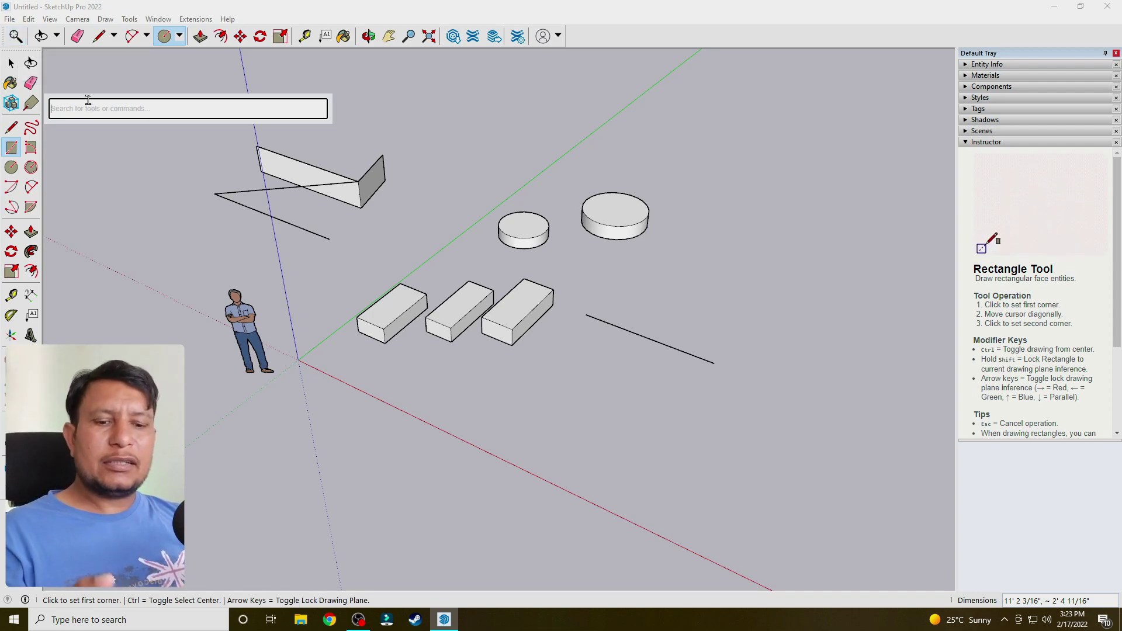
Enter 'tap' into the tool search
type("ta")
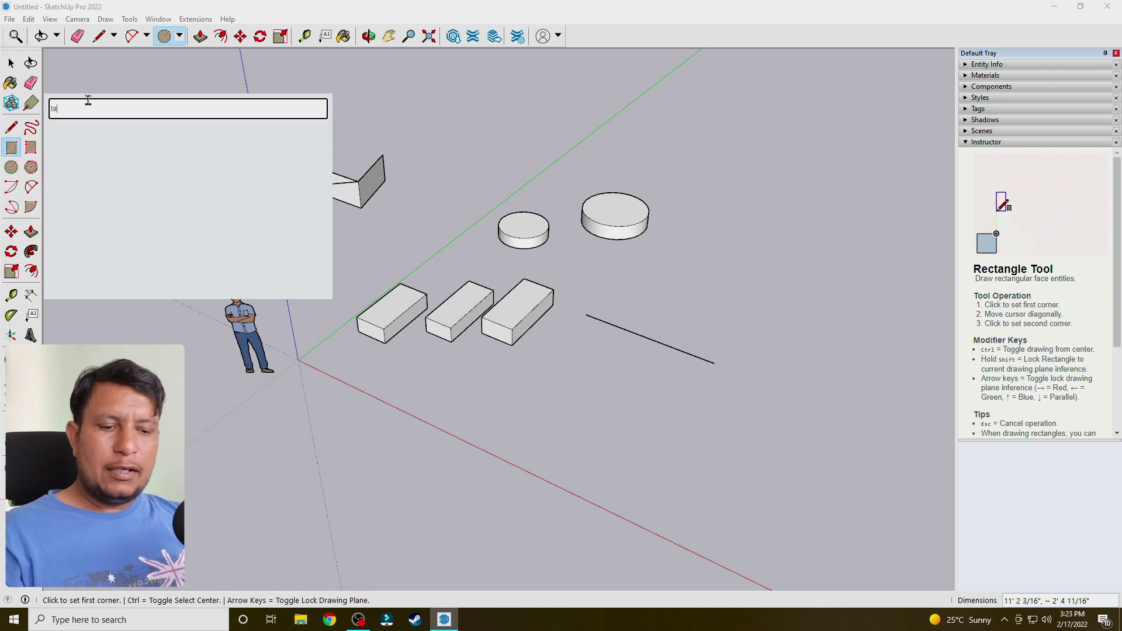
type("p")
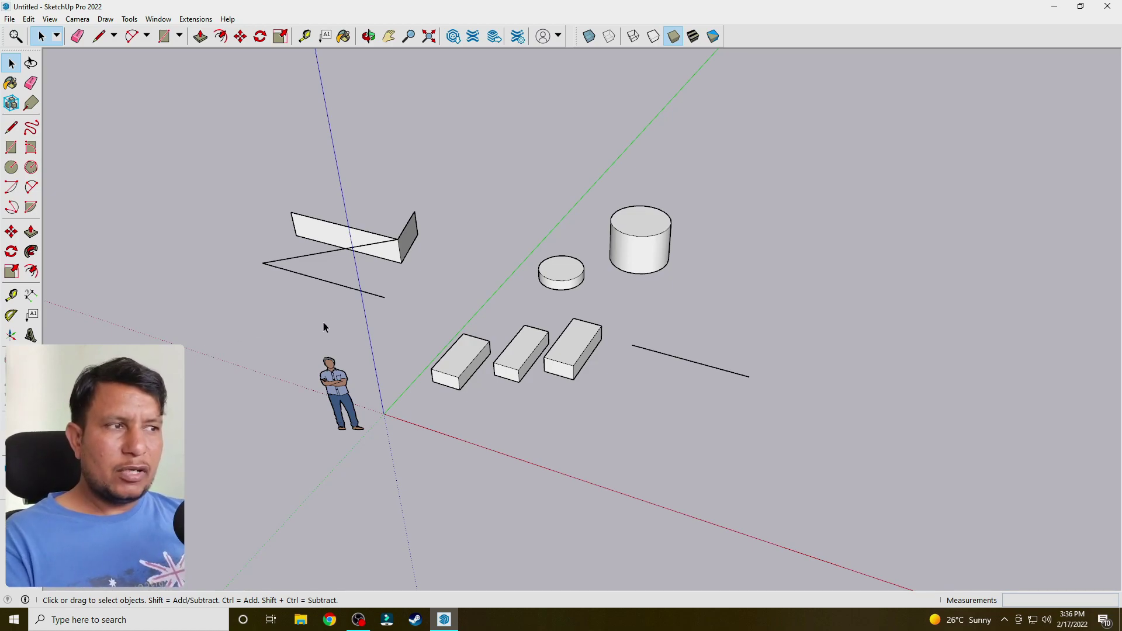
Open and dismiss the tool search, once by its button and once with Shift+S
scroll(233, 337, "down", 2)
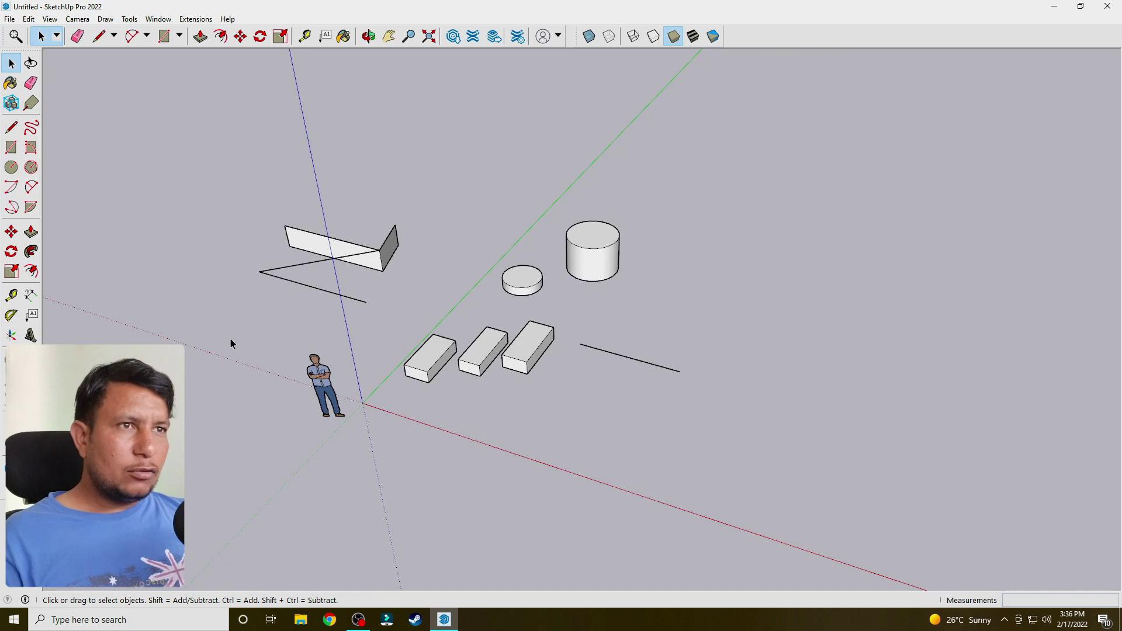
scroll(146, 280, "up", 1)
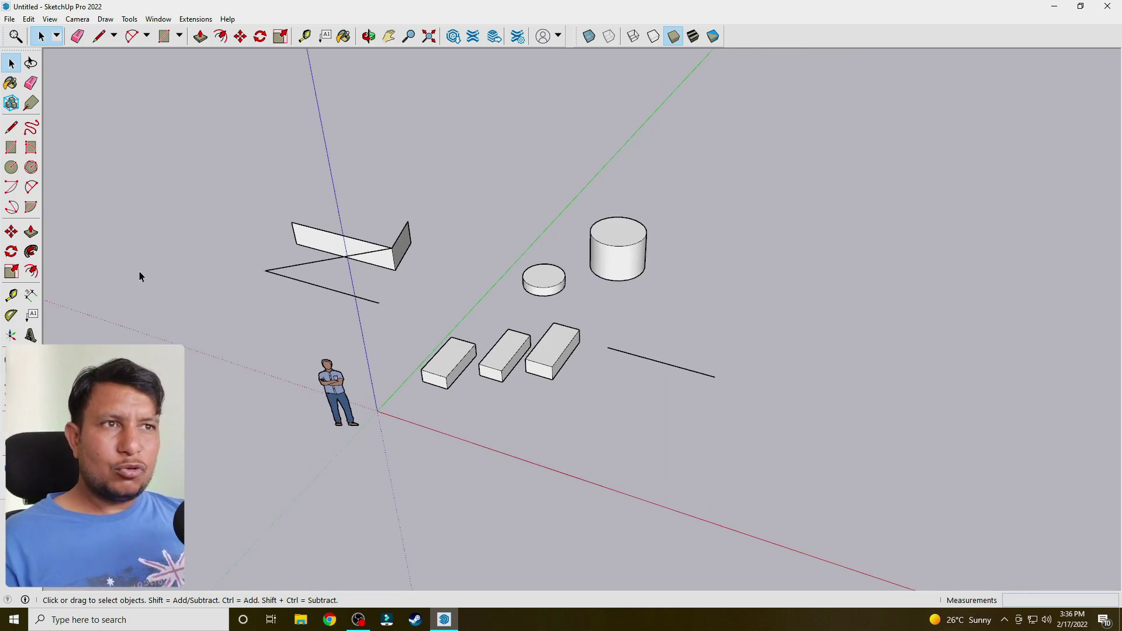
left_click(15, 37)
left_click(110, 185)
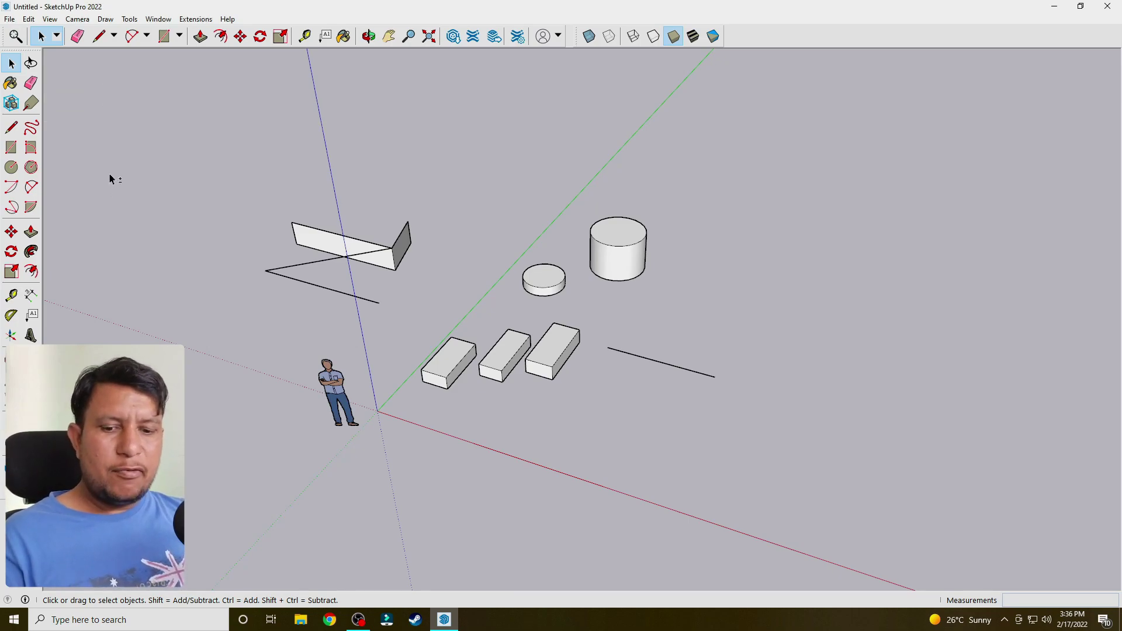
key("shift+s")
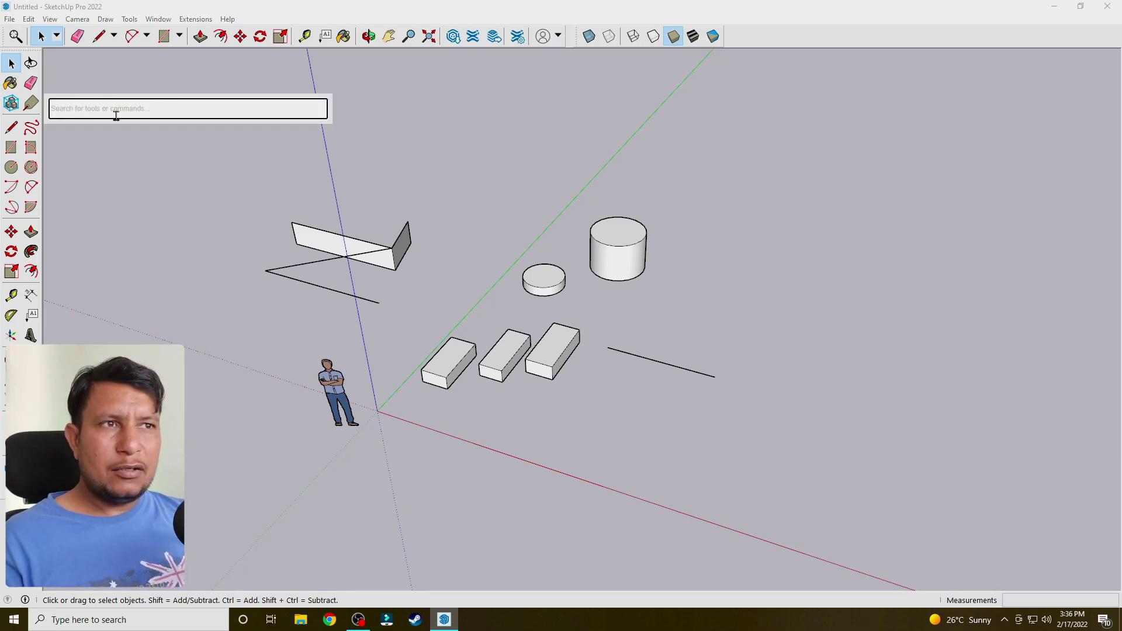
left_click(117, 145)
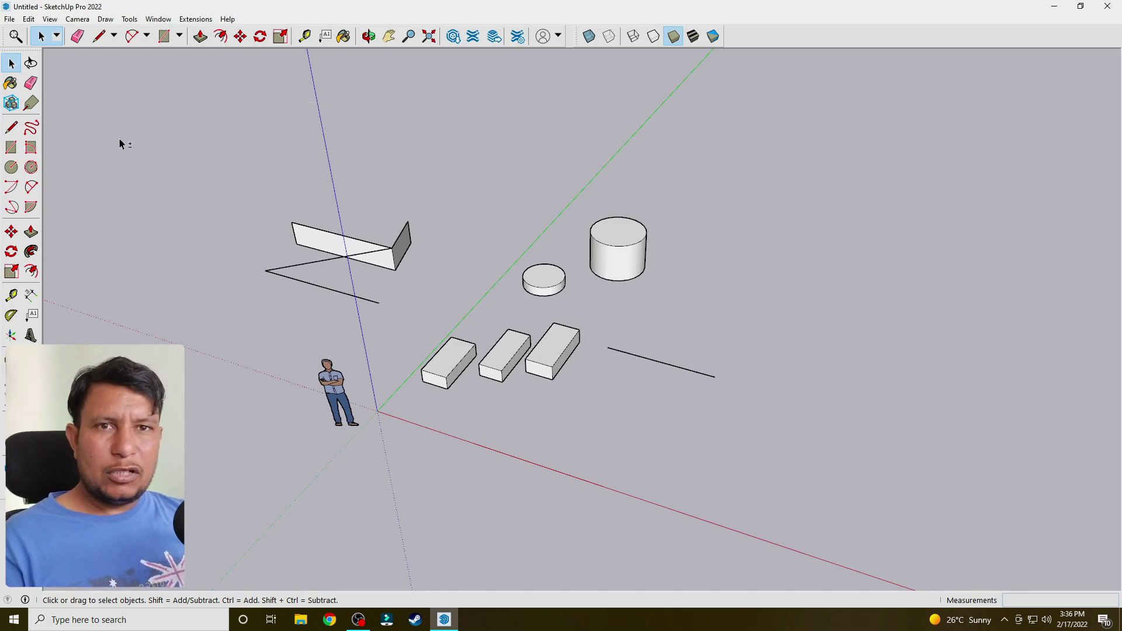
Activate the Orbit tool by searching 'or' with Shift+S
key("shift+s")
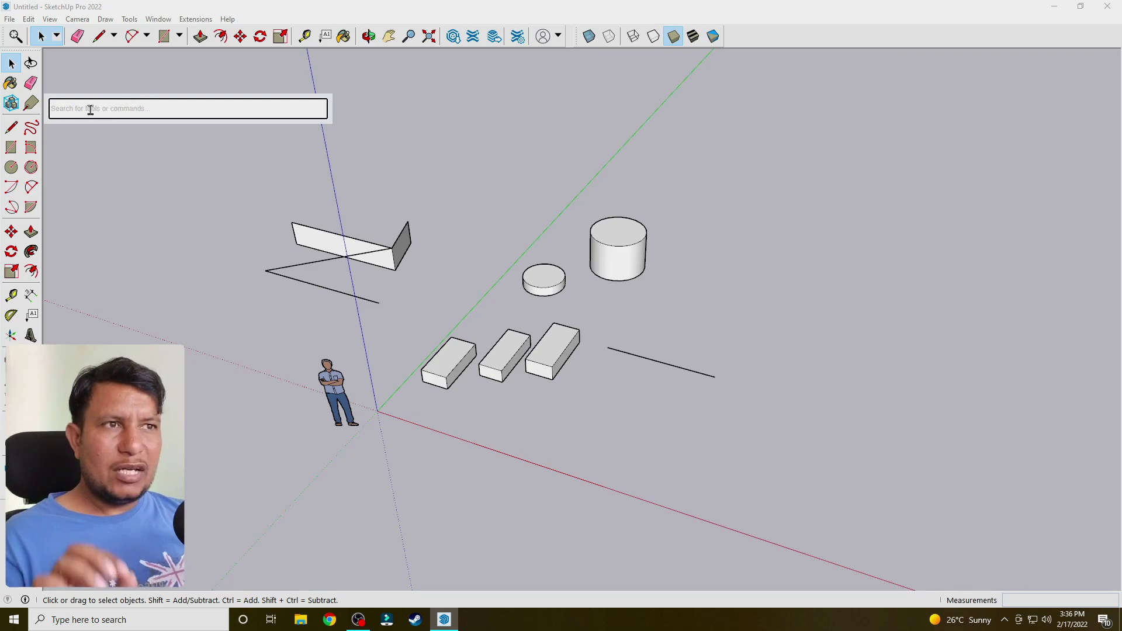
type("o")
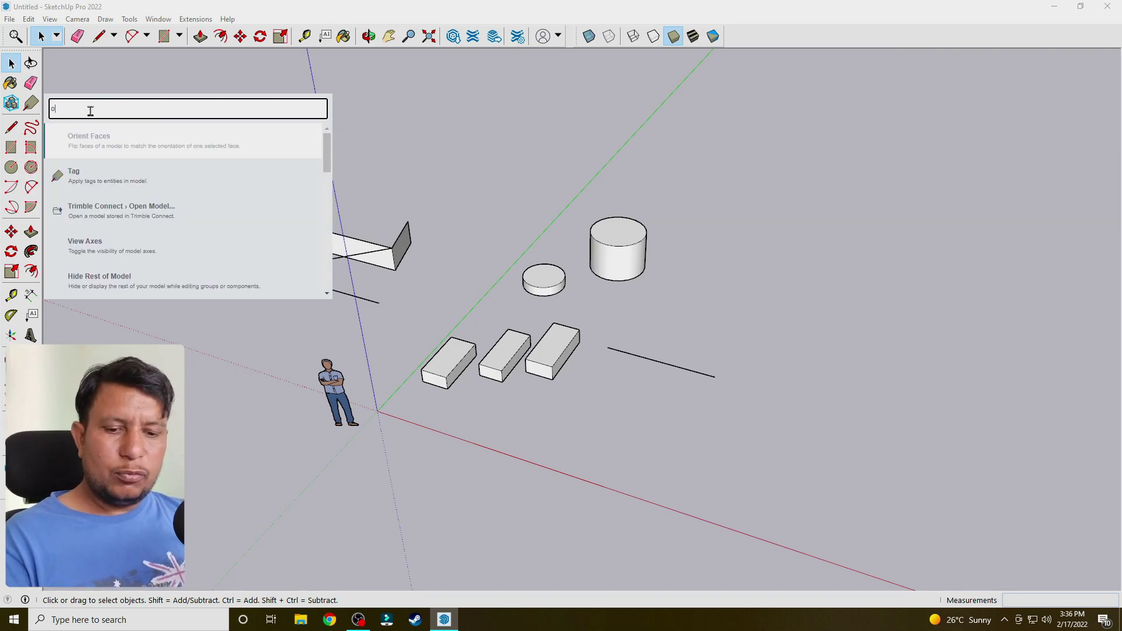
type("r")
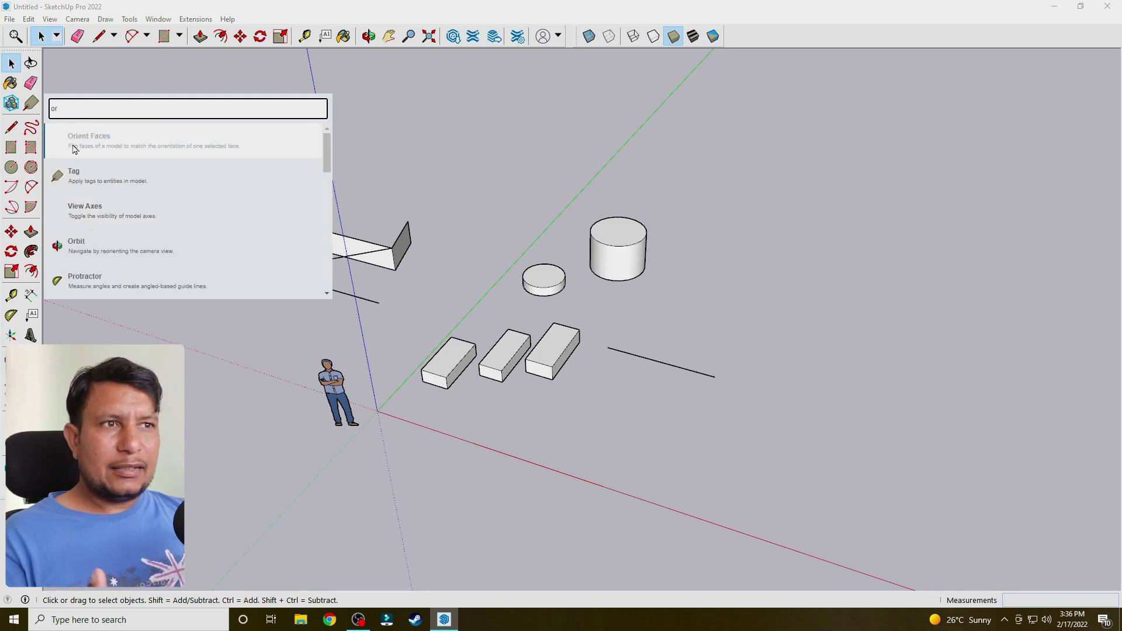
left_click(146, 242)
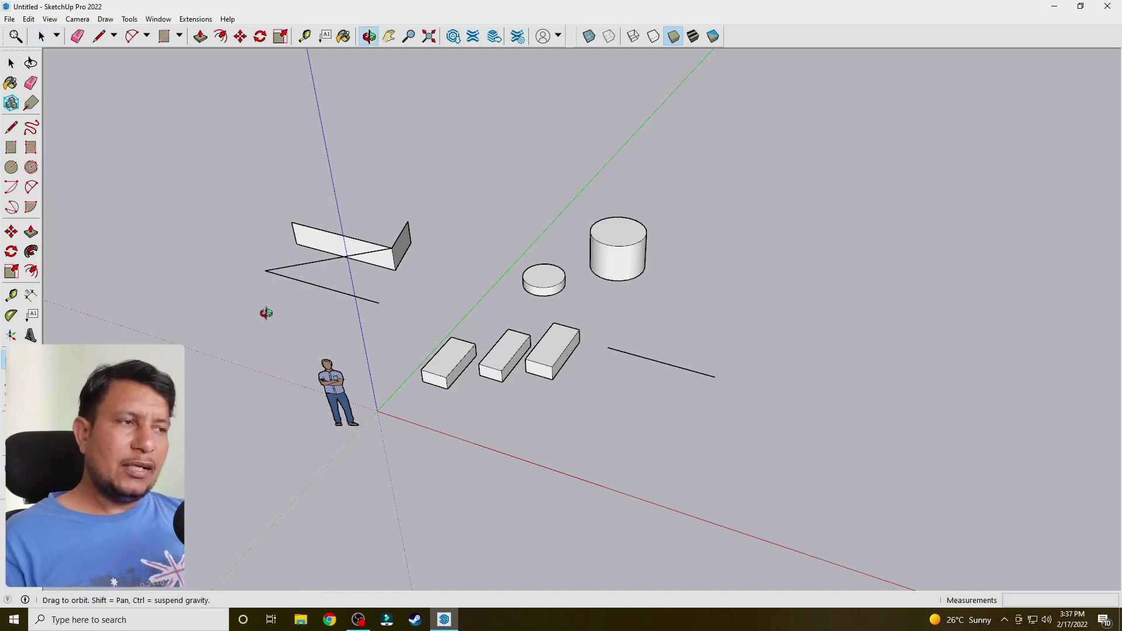